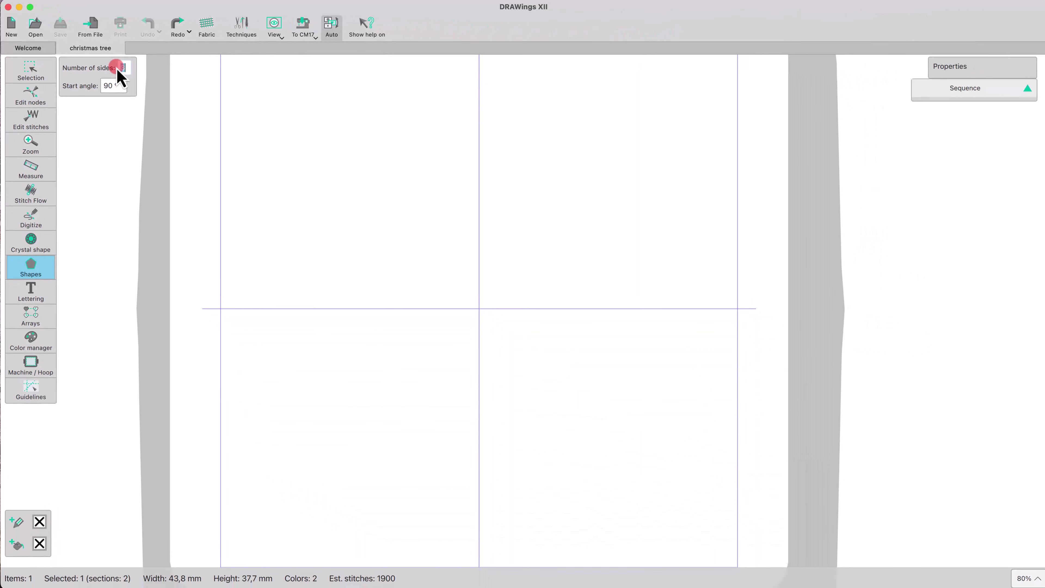
Draw a three-sided shape about 66 mm wide and 51 mm high and center it to the hoop.
drag(391, 200, 530, 326)
key(super+z)
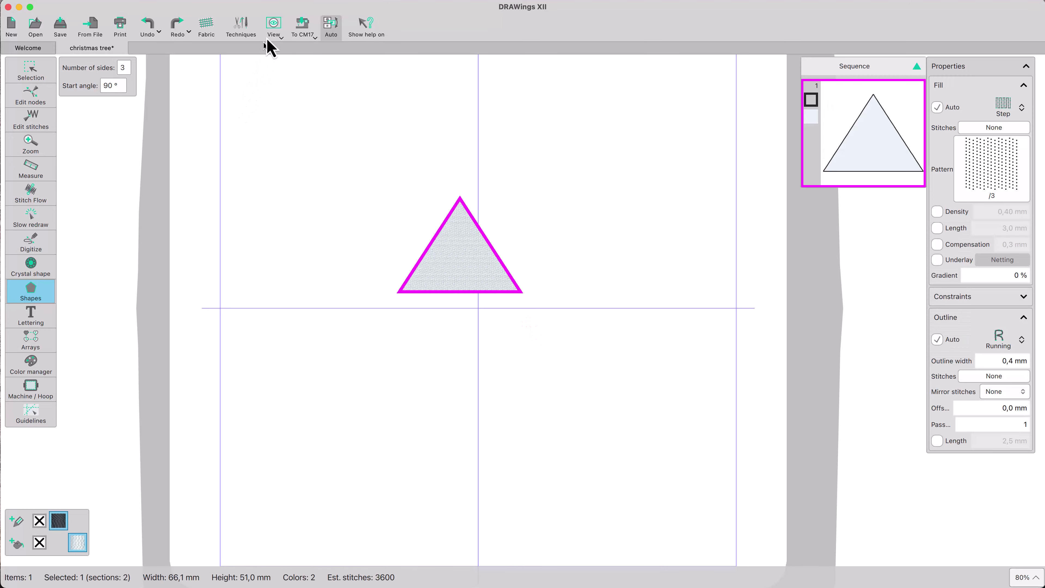
click(307, 28)
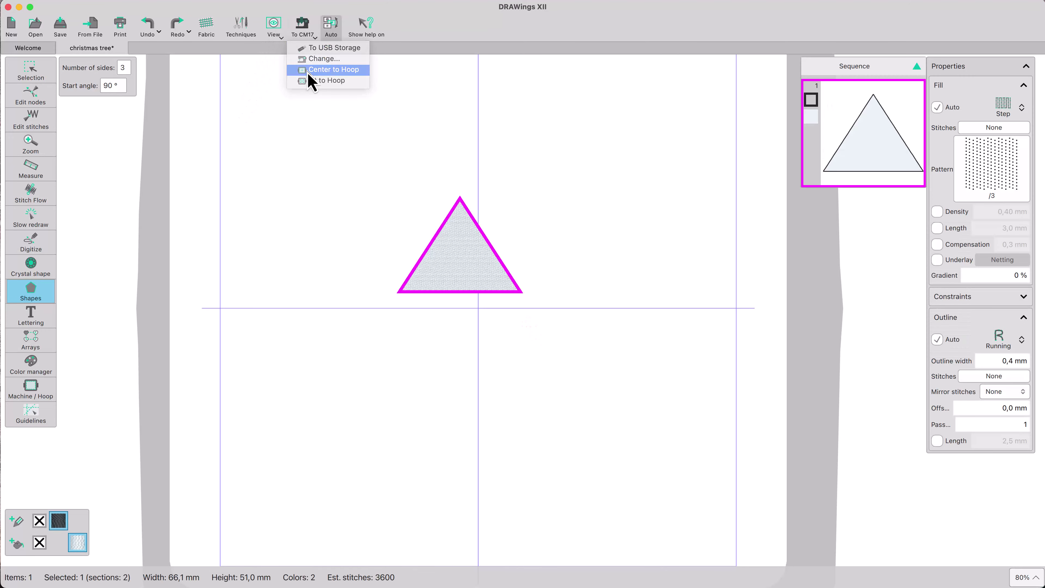
click(312, 71)
click(34, 74)
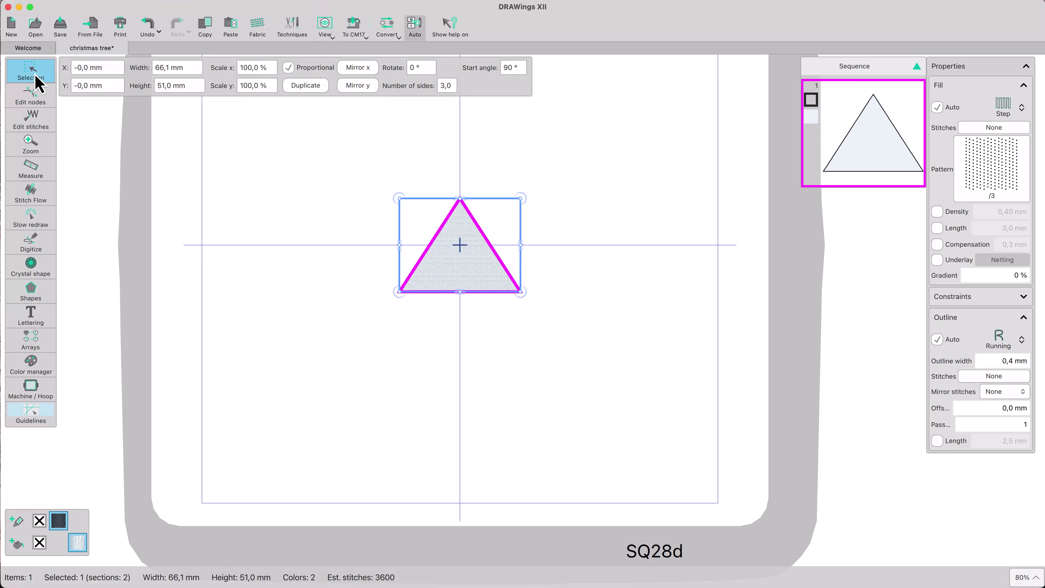
Try to enlarge and rotate the triangle with its shape nodes, and undo both changes.
click(37, 105)
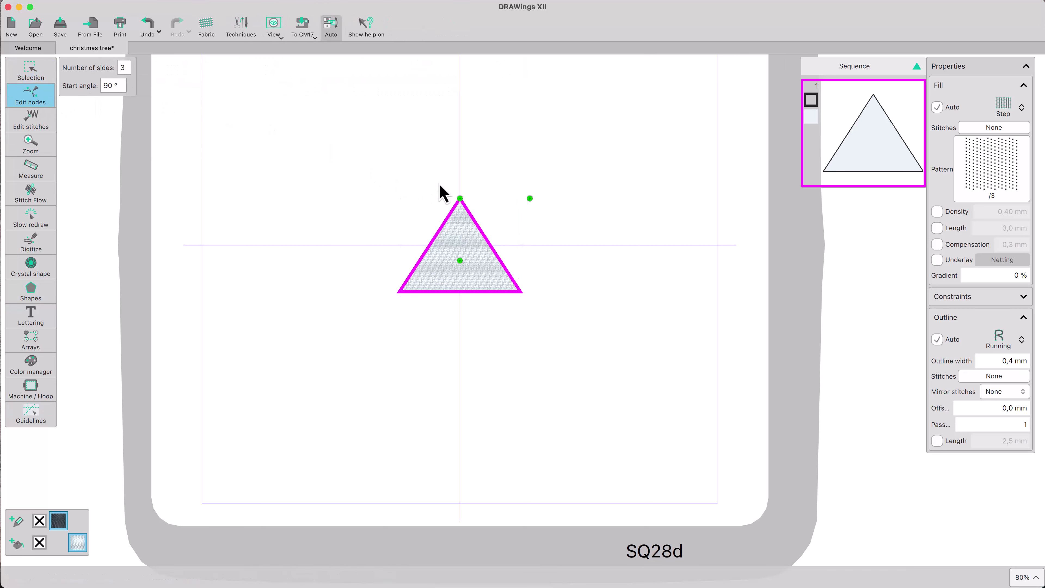
drag(532, 199, 573, 178)
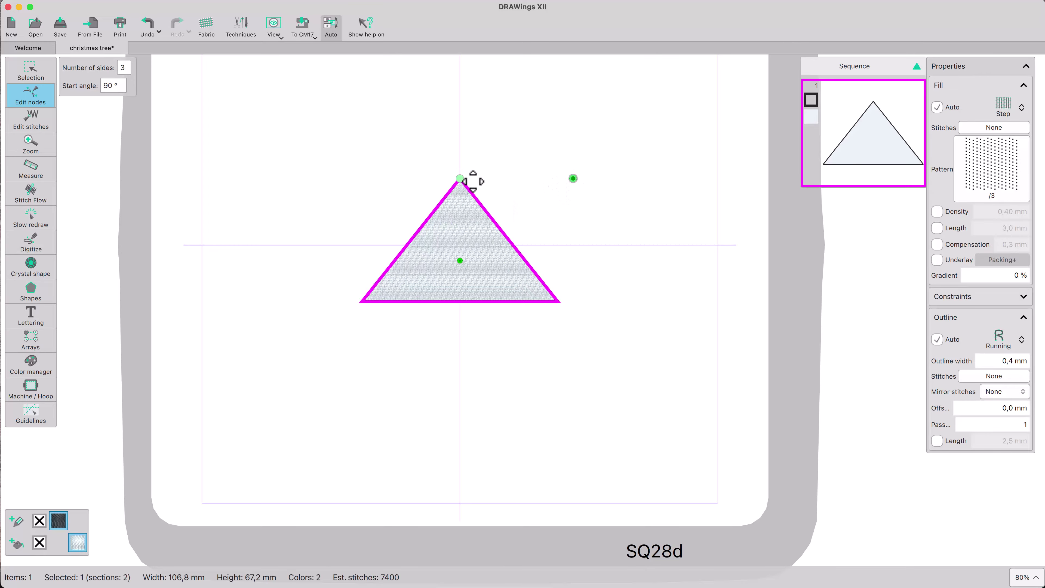
drag(473, 181, 385, 204)
key(super+z)
key(super+z)
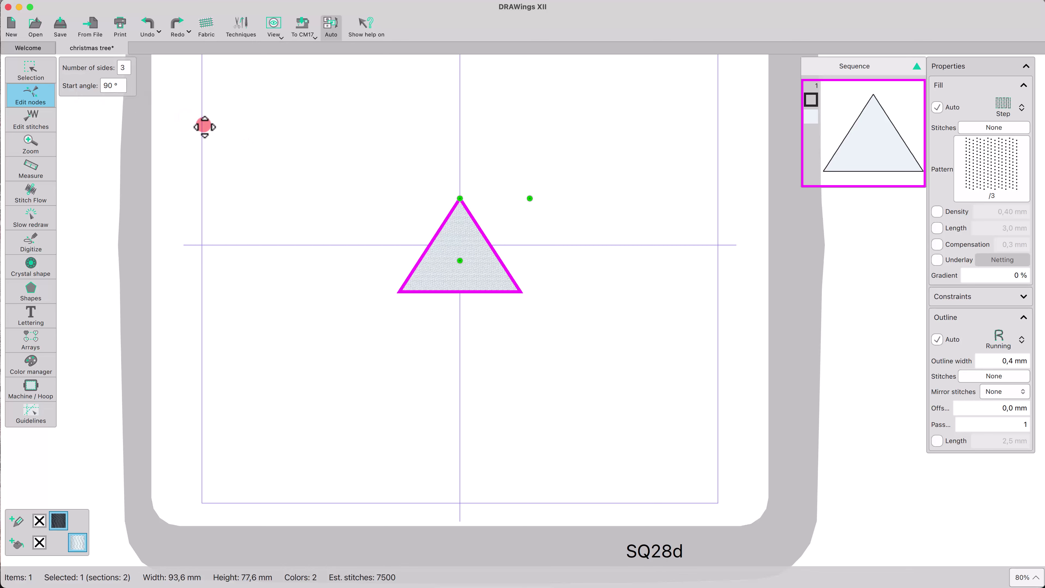
Convert the triangle to curves.
click(42, 74)
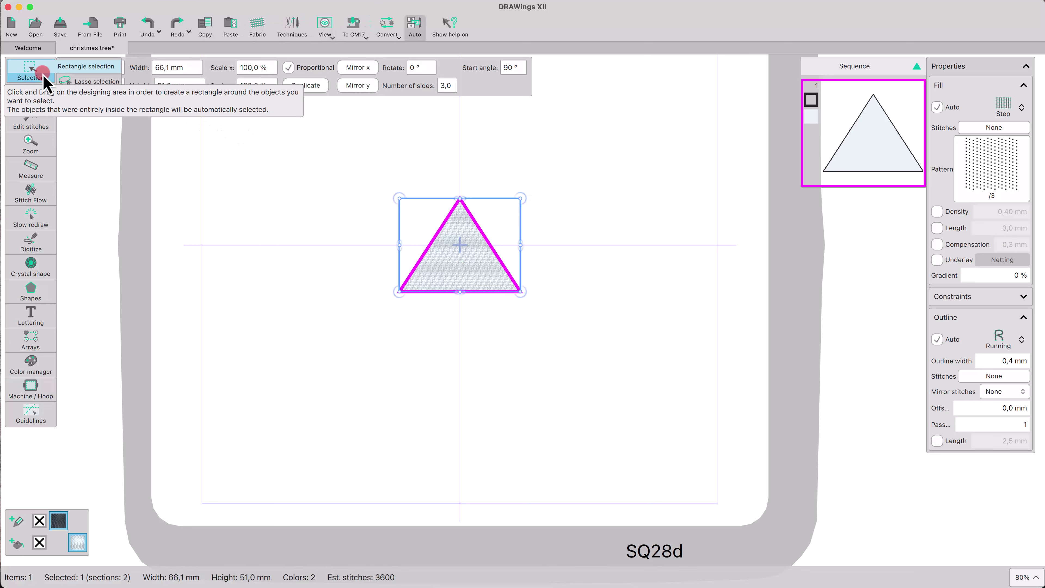
right_click(439, 237)
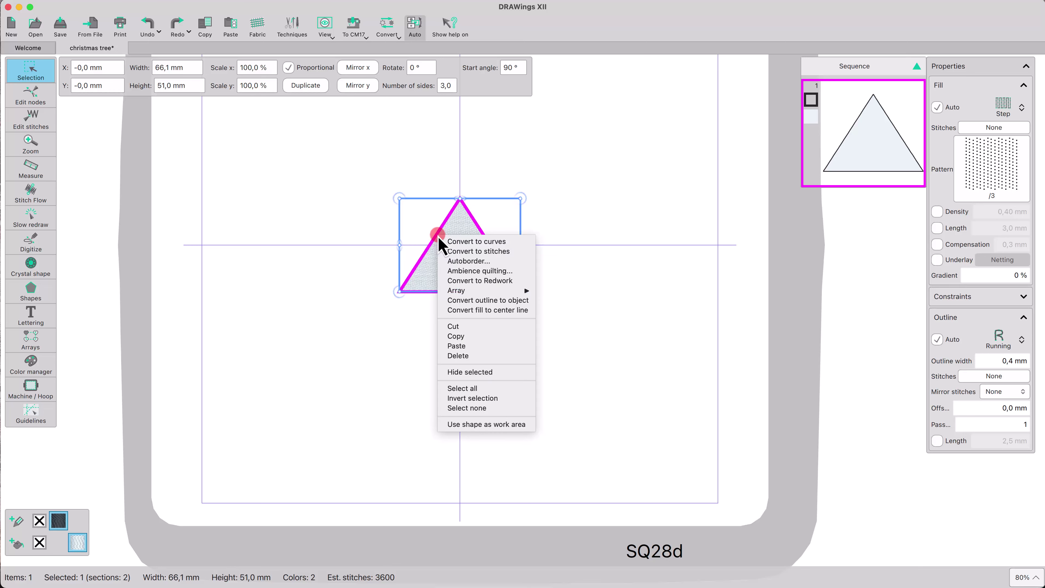
click(455, 242)
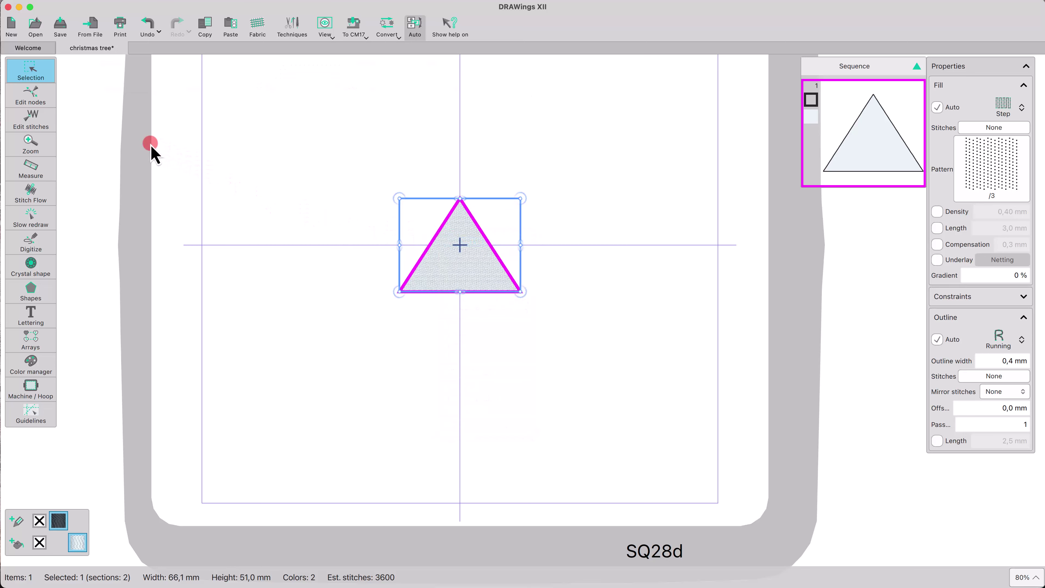
Try node editing by bending the triangle's right edge and left edge inward, undoing each bend.
click(42, 103)
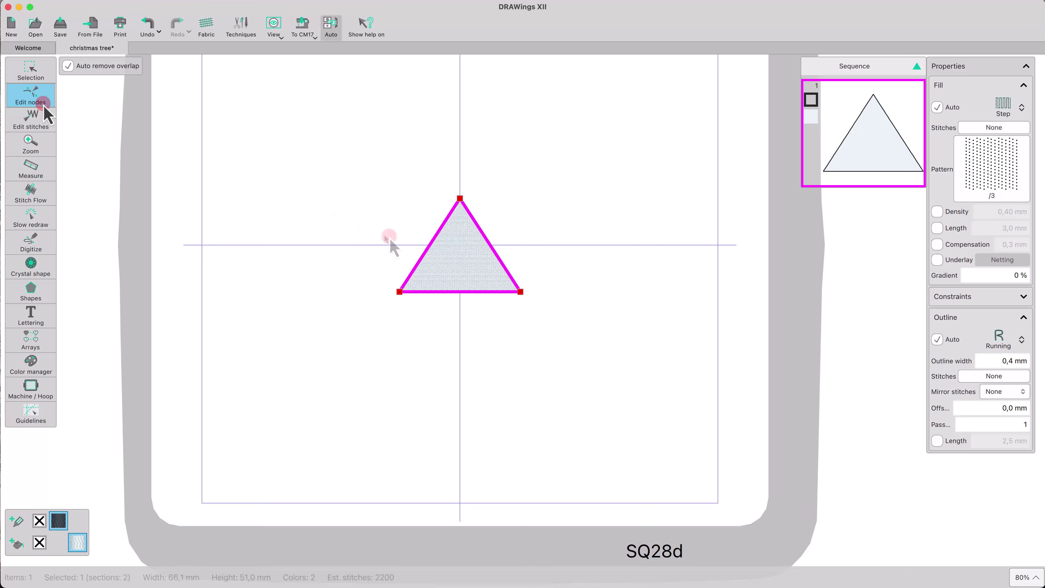
click(487, 243)
drag(493, 240, 447, 246)
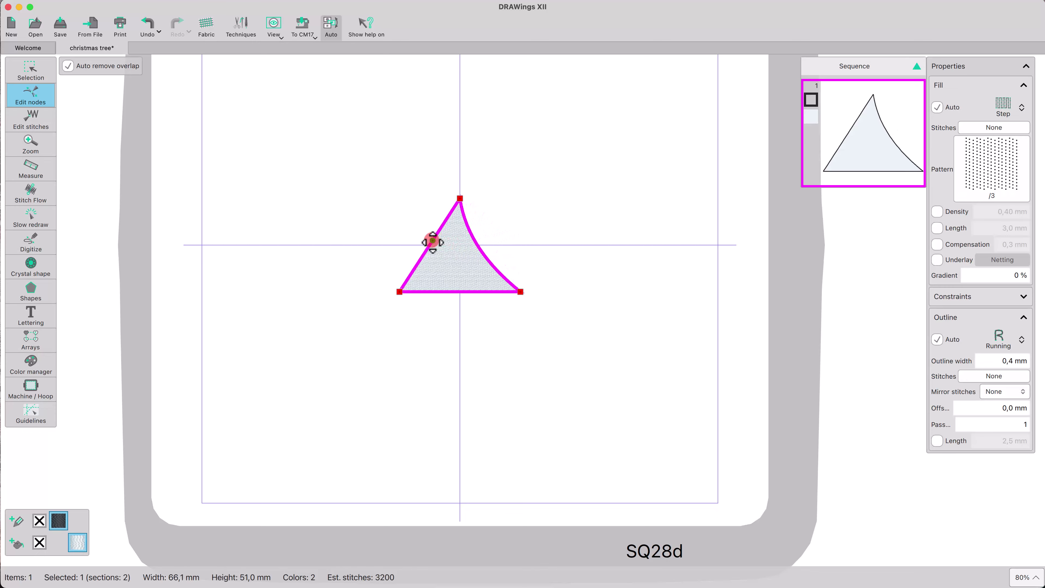
click(43, 102)
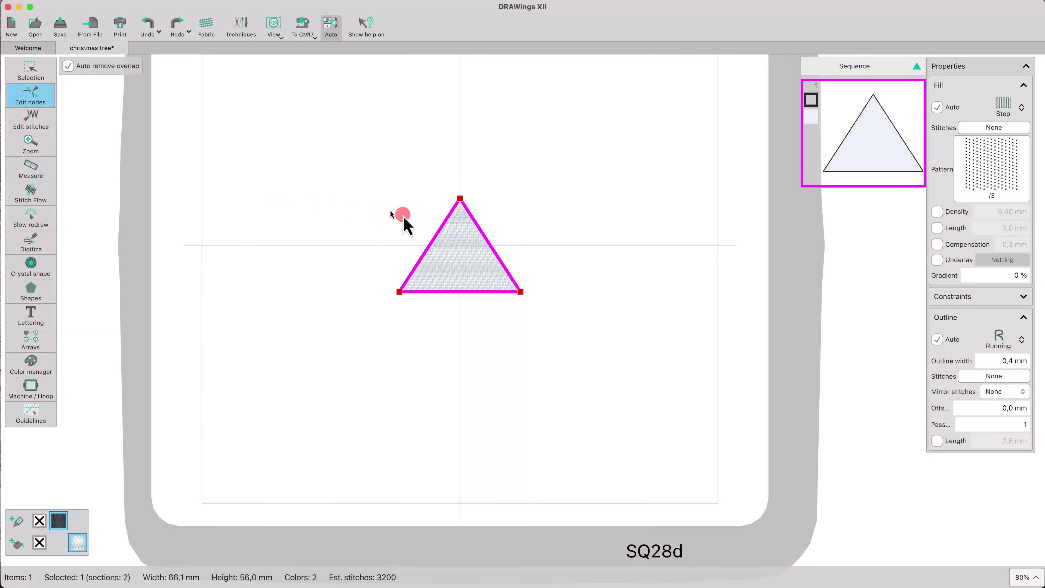
drag(431, 246, 482, 251)
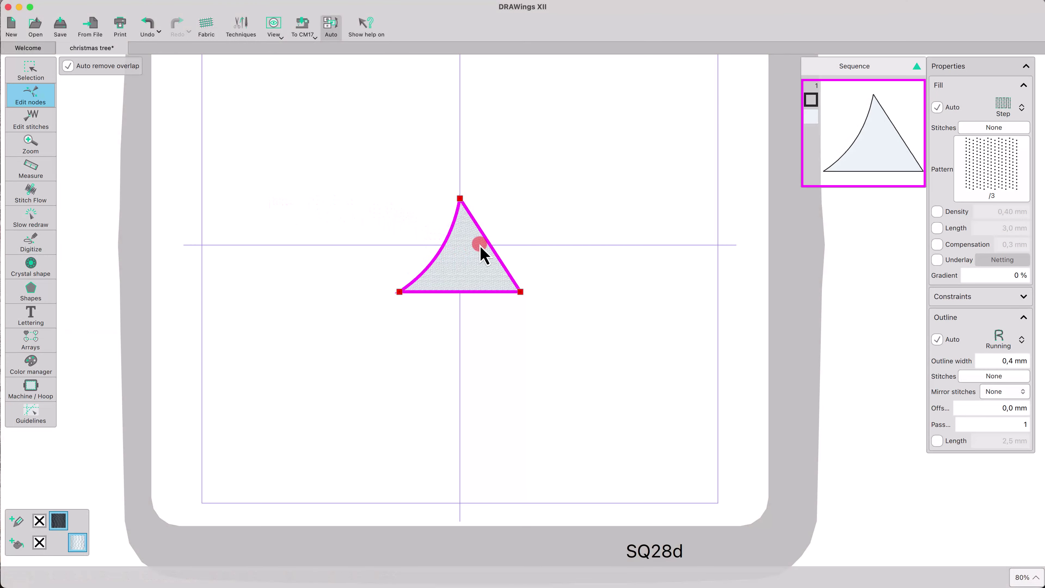
click(486, 243)
key(super+z)
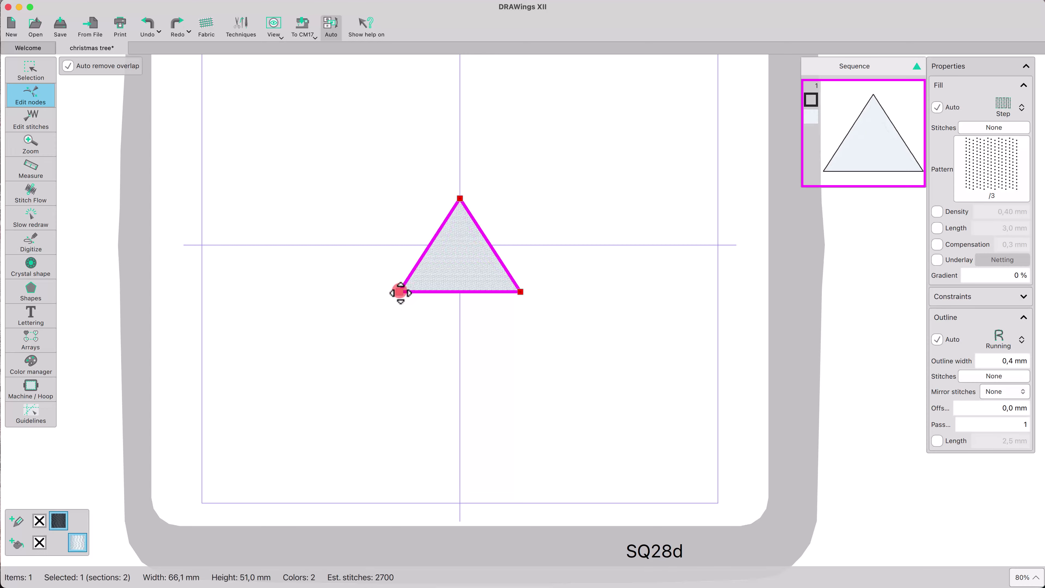
Add a node halfway along the triangle's left side.
key(plus)
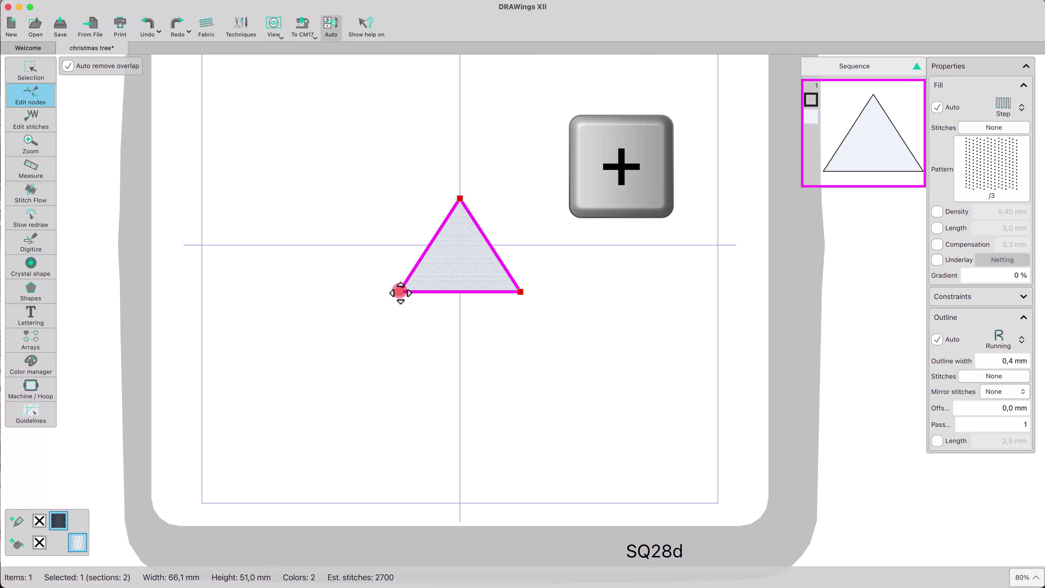
click(401, 292)
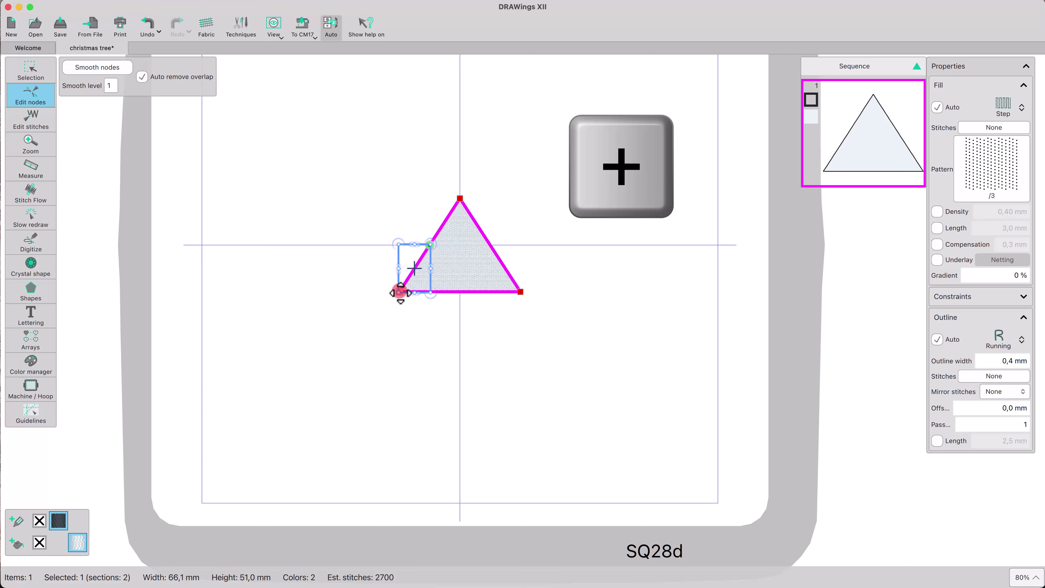
click(369, 272)
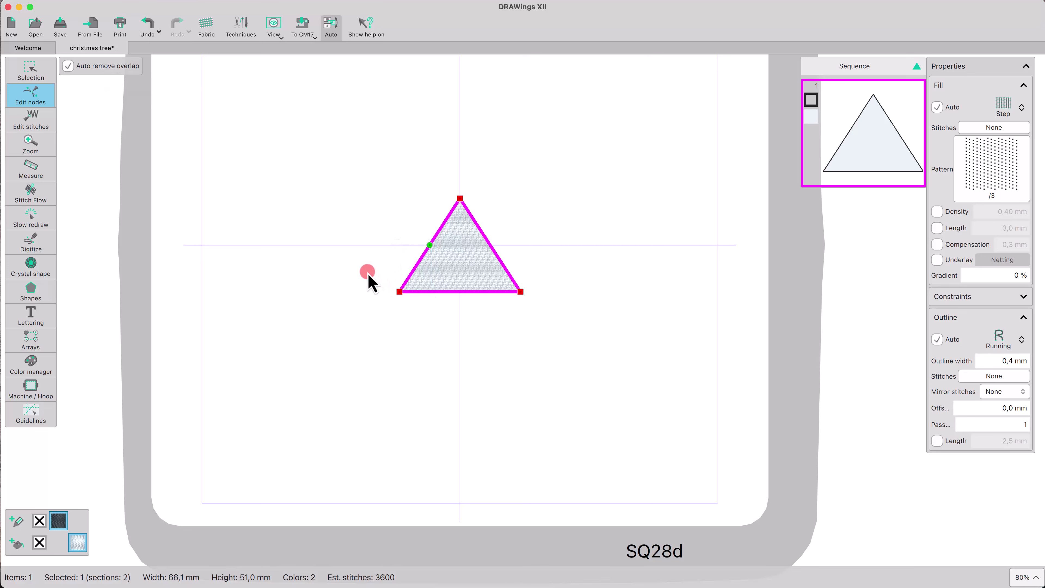
Add a node at the middle of every side of the triangle.
key(plus)
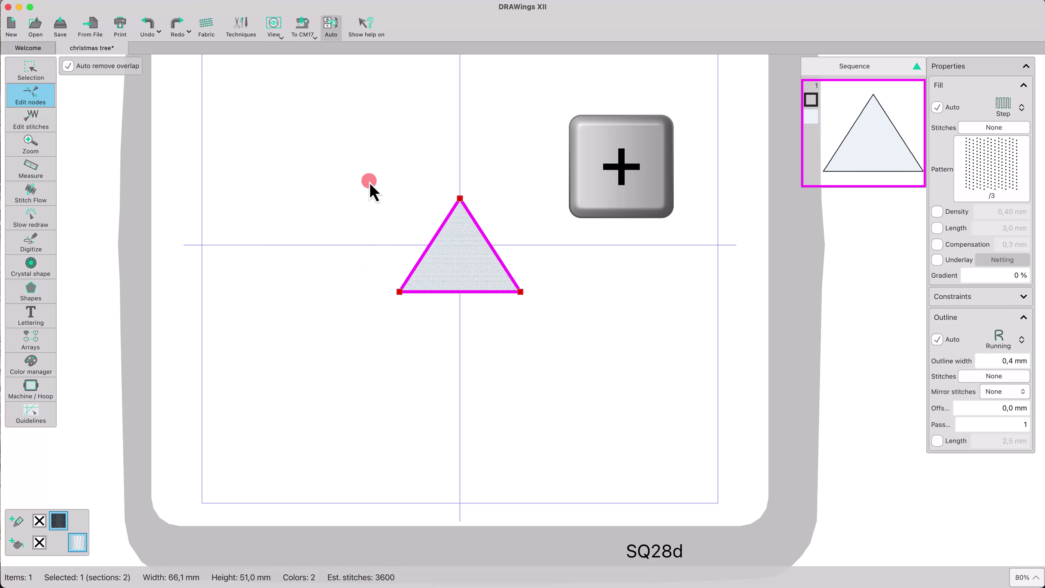
drag(369, 183, 564, 351)
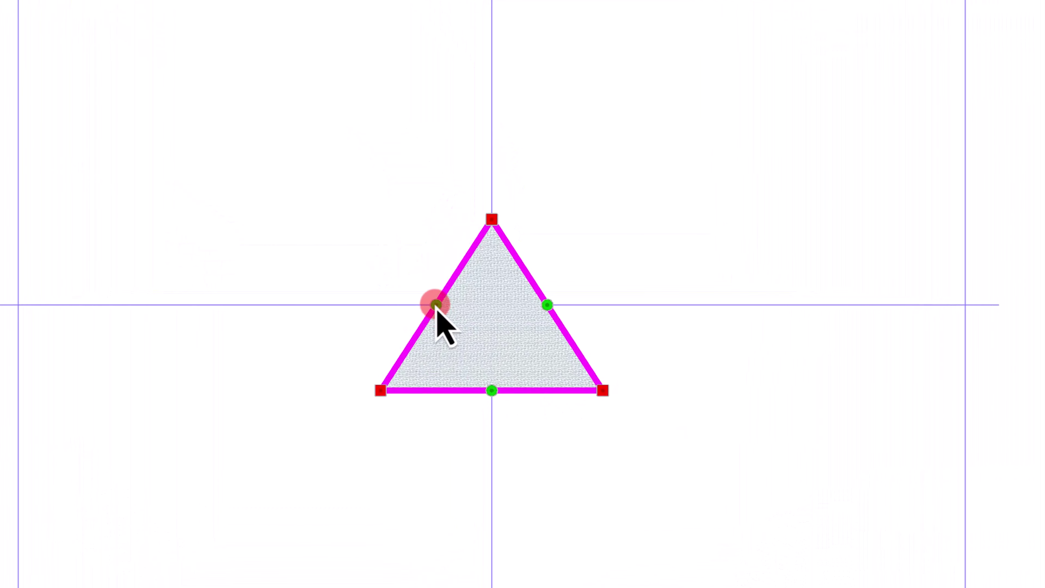
Try to move the left side's middle node outward and reshape the adjoining curves with their handles, and undo the changes.
drag(435, 304, 398, 286)
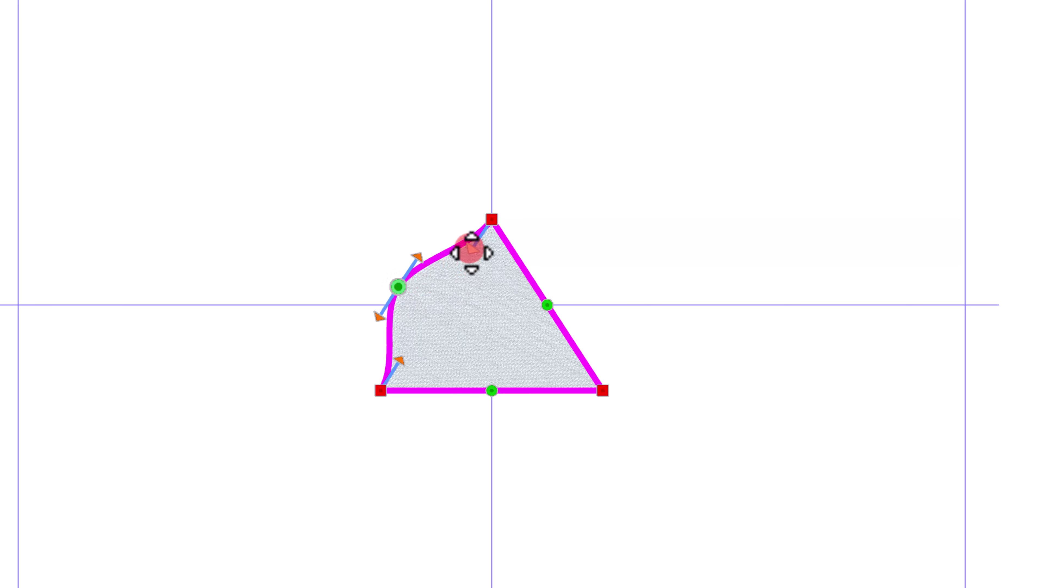
drag(471, 251, 490, 285)
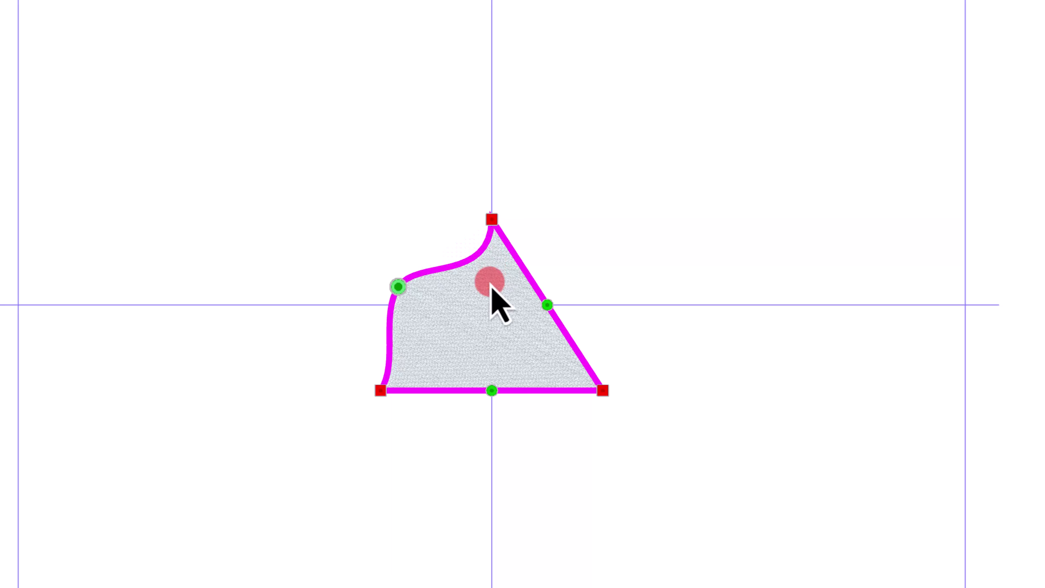
drag(399, 362, 446, 351)
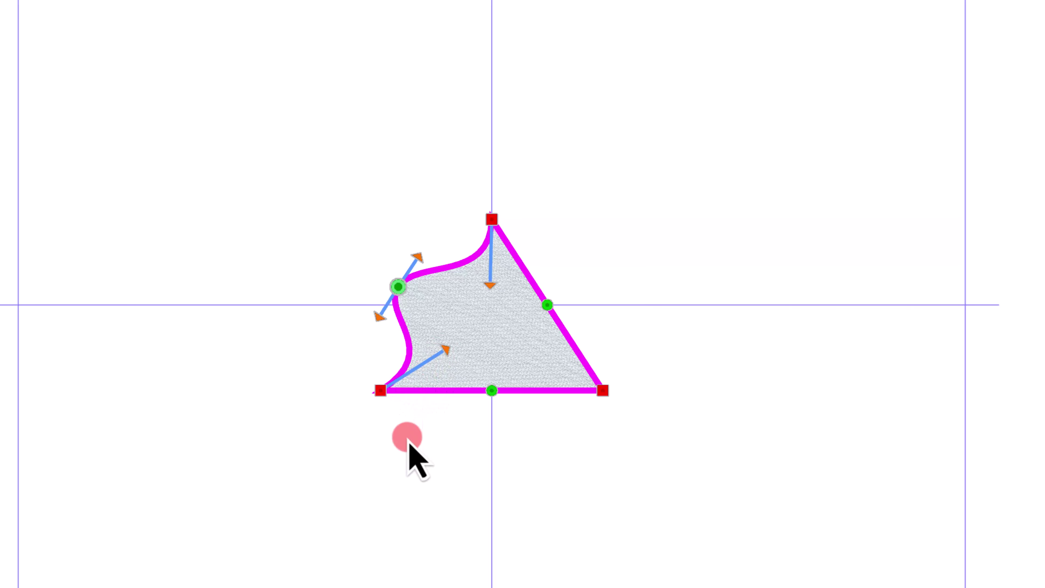
click(410, 442)
key(ctrl+z)
key(ctrl+z)
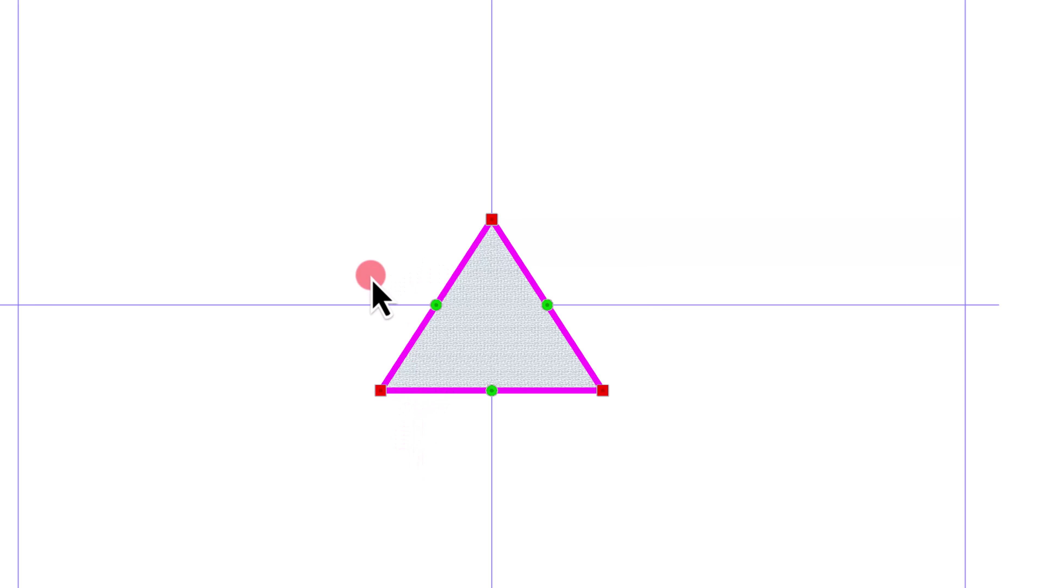
Move the left side's middle node inward and adjust the corner handles to form an even concave curve.
drag(435, 305, 459, 323)
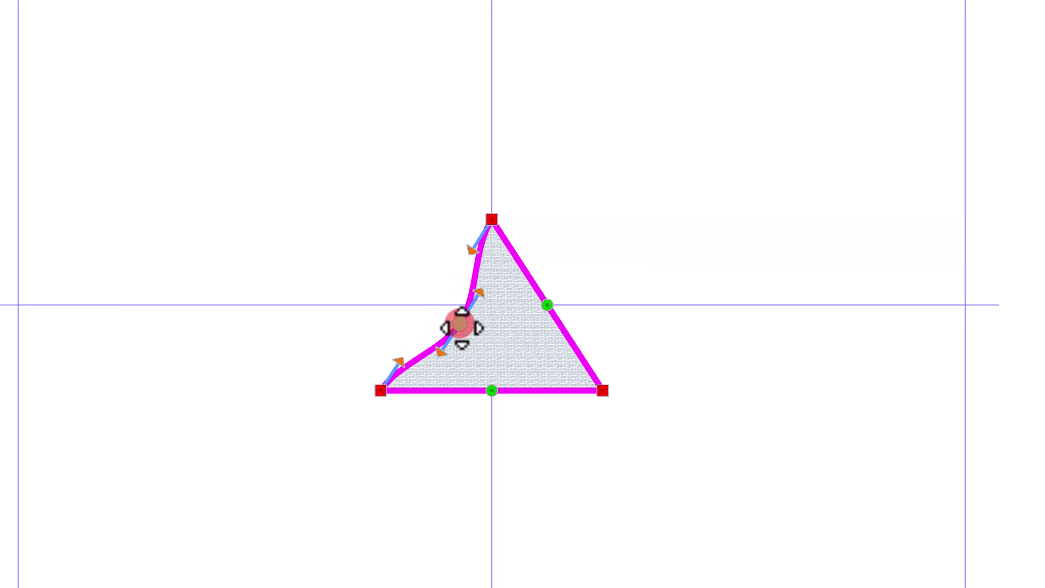
drag(470, 249, 487, 259)
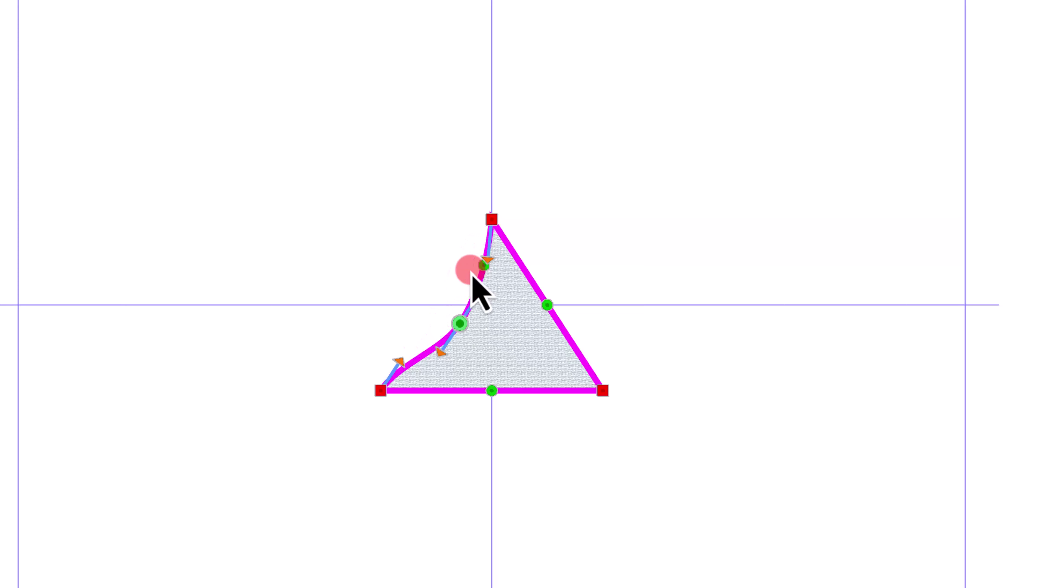
drag(397, 362, 410, 370)
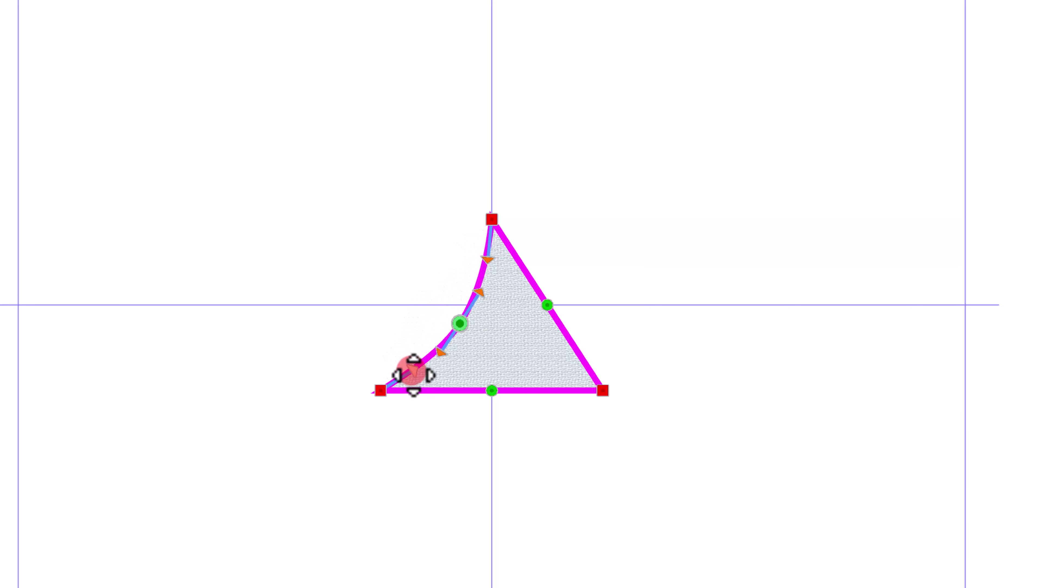
Change the right side's middle node to an auto smooth node and move it inward.
click(547, 305)
right_click(547, 305)
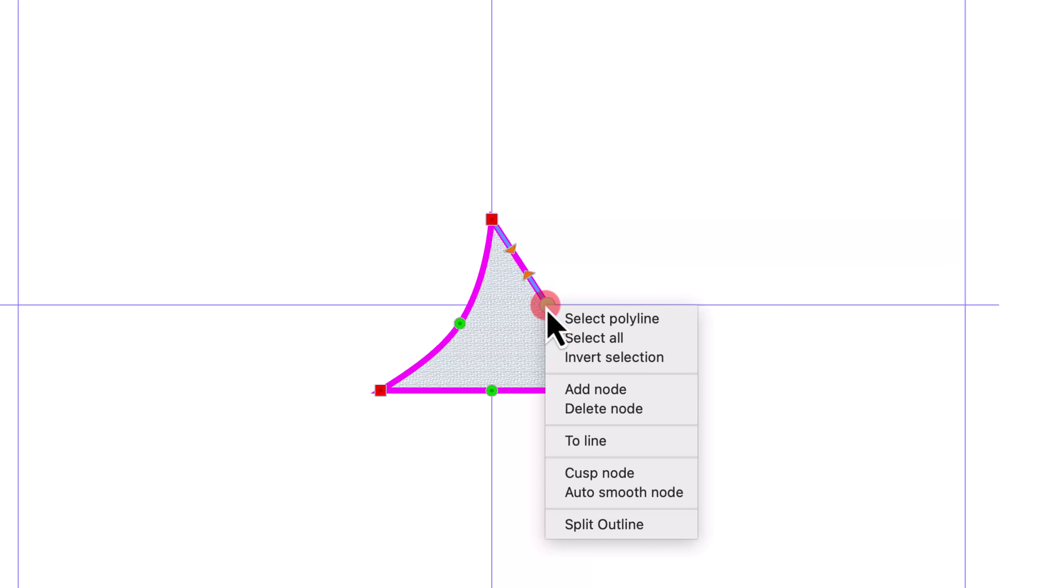
click(575, 492)
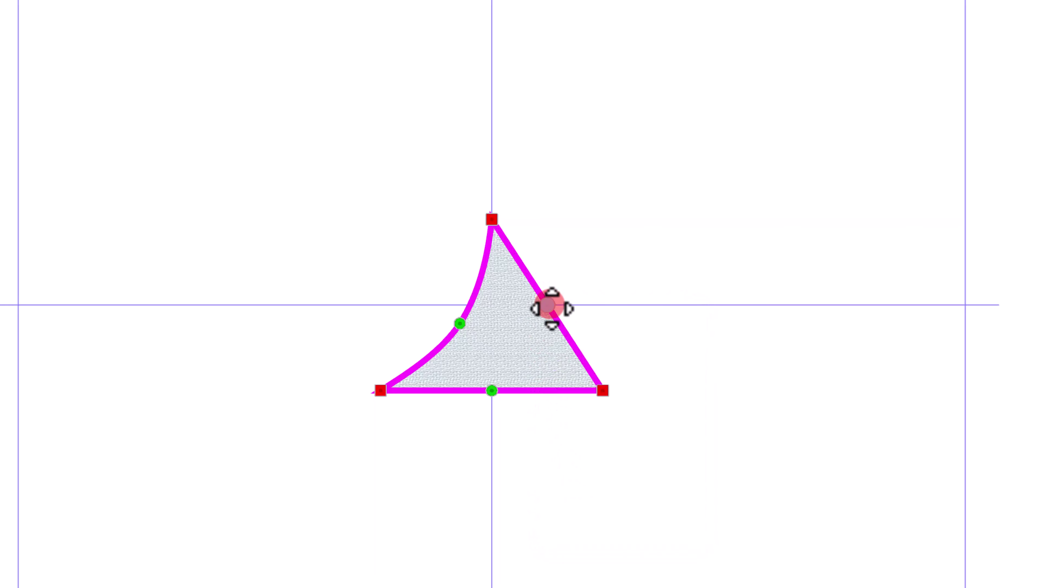
drag(553, 306, 525, 317)
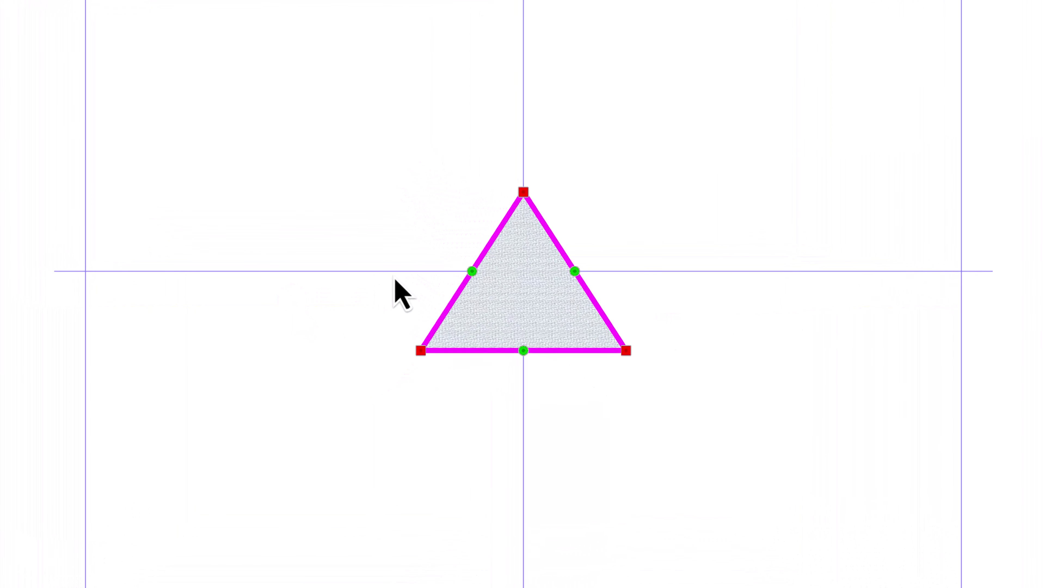
Change the middle nodes of all three sides to auto smooth nodes.
drag(430, 241, 610, 393)
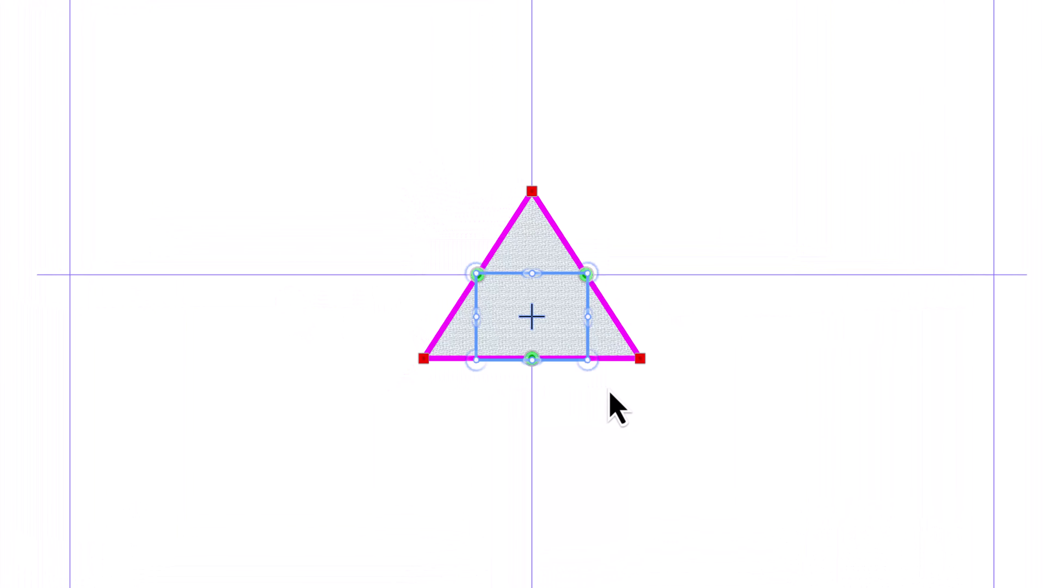
right_click(573, 339)
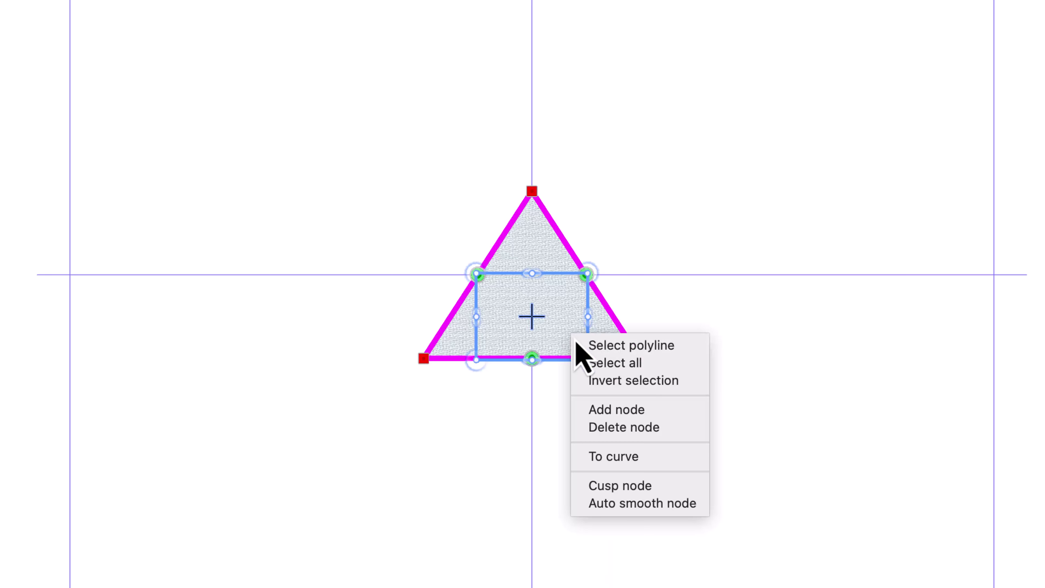
click(614, 503)
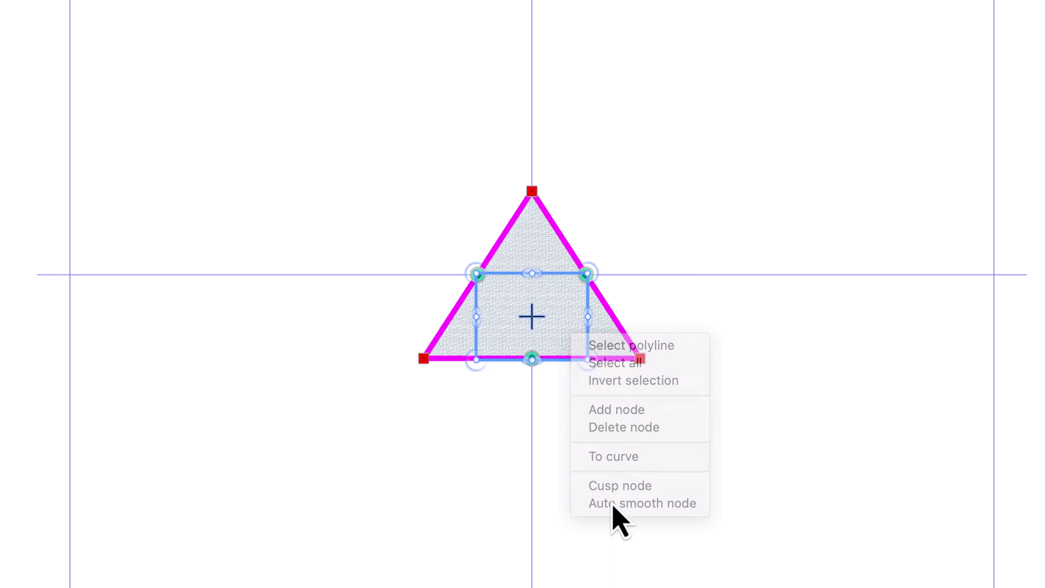
click(666, 265)
Scale the left and right middle nodes symmetrically inward so that both sides of the triangle curve in.
drag(447, 255, 626, 304)
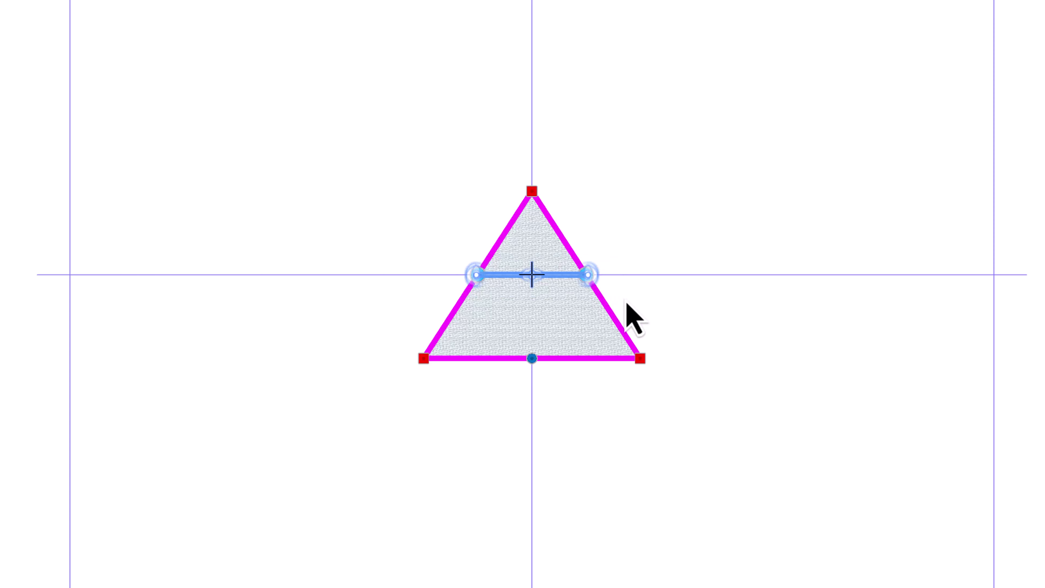
key(shift)
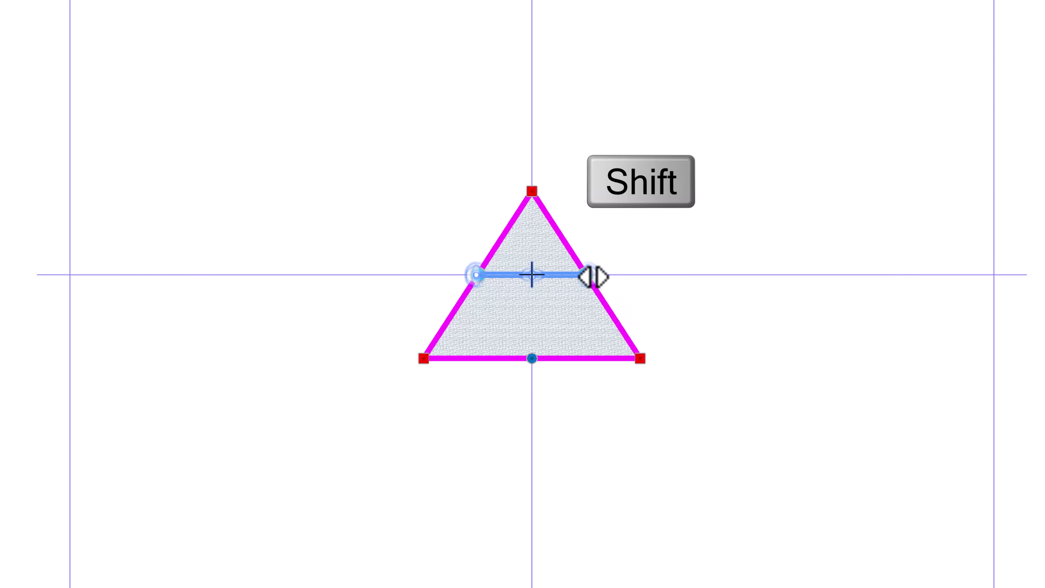
mouse_move(586, 278)
mouse_down()
mouse_move(572, 275)
mouse_move(624, 264)
mouse_move(569, 274)
mouse_up()
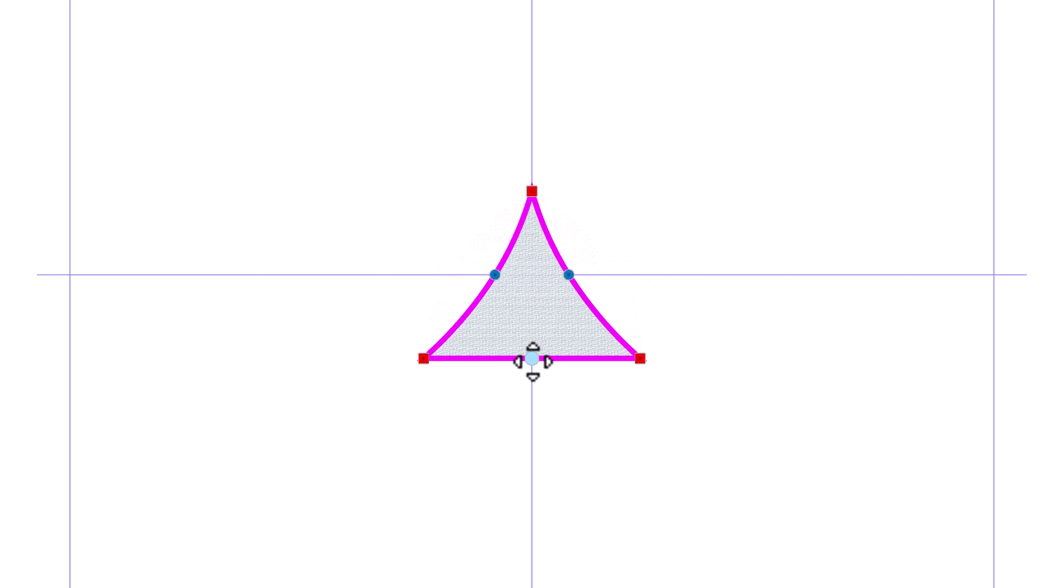
Bow the triangle's bottom side slightly outward by its middle node and fill the shape with Dark Green.
drag(532, 358, 530, 375)
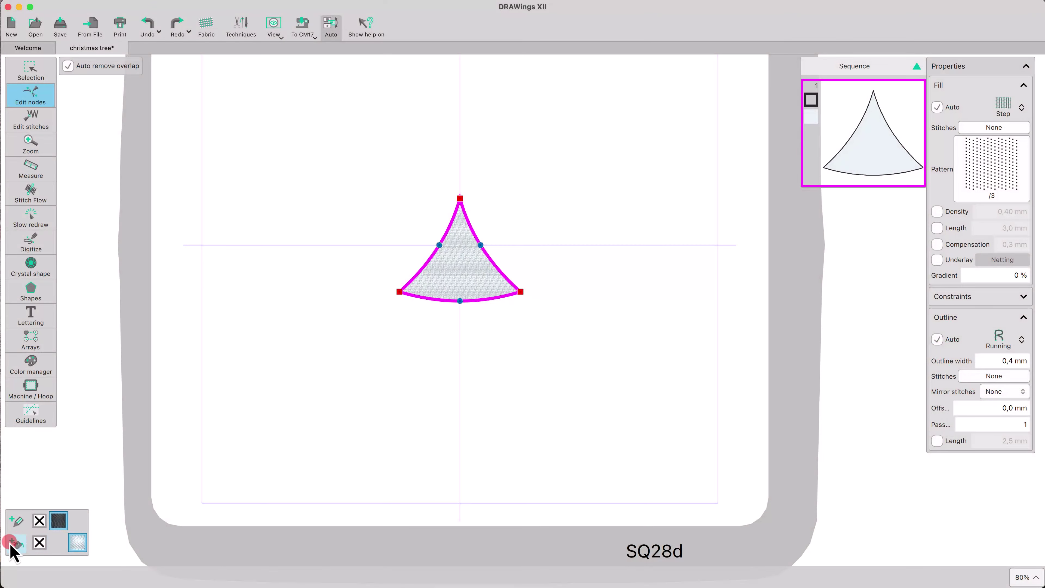
click(15, 537)
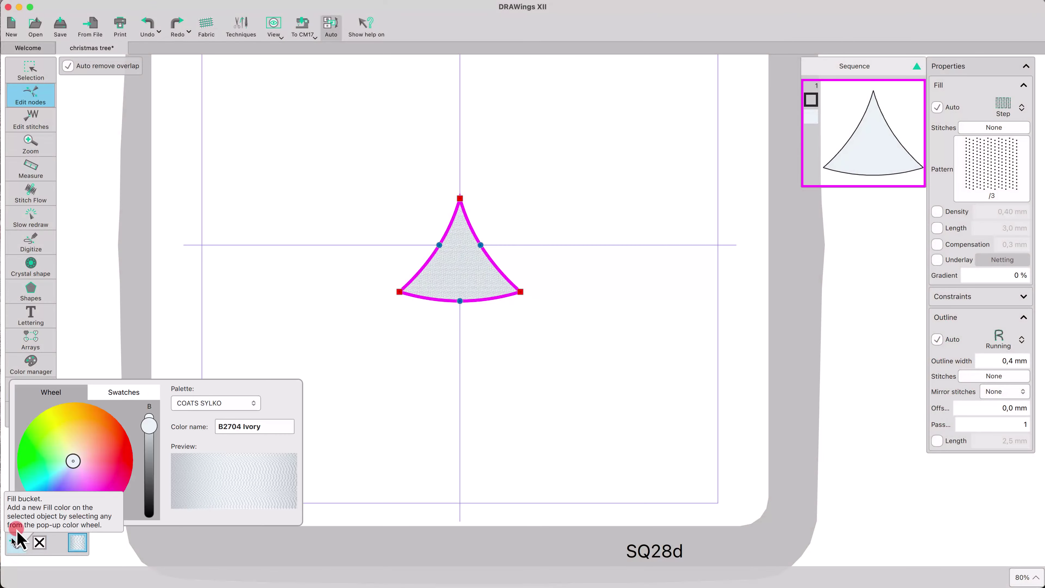
click(21, 473)
click(149, 461)
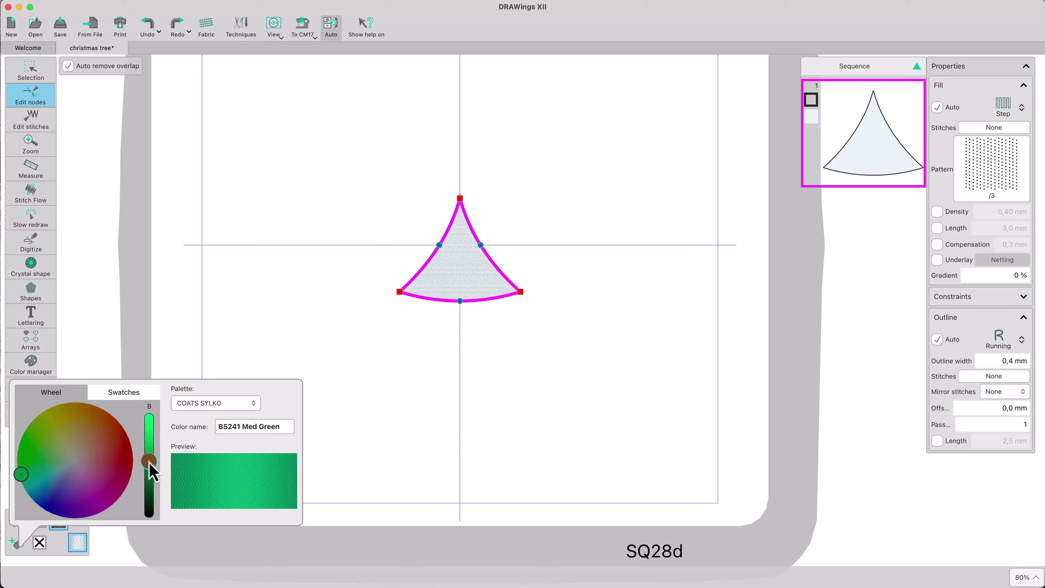
drag(151, 469, 149, 482)
click(422, 407)
Duplicate the green triangle and scale the copy proportionally to 80 %.
click(34, 66)
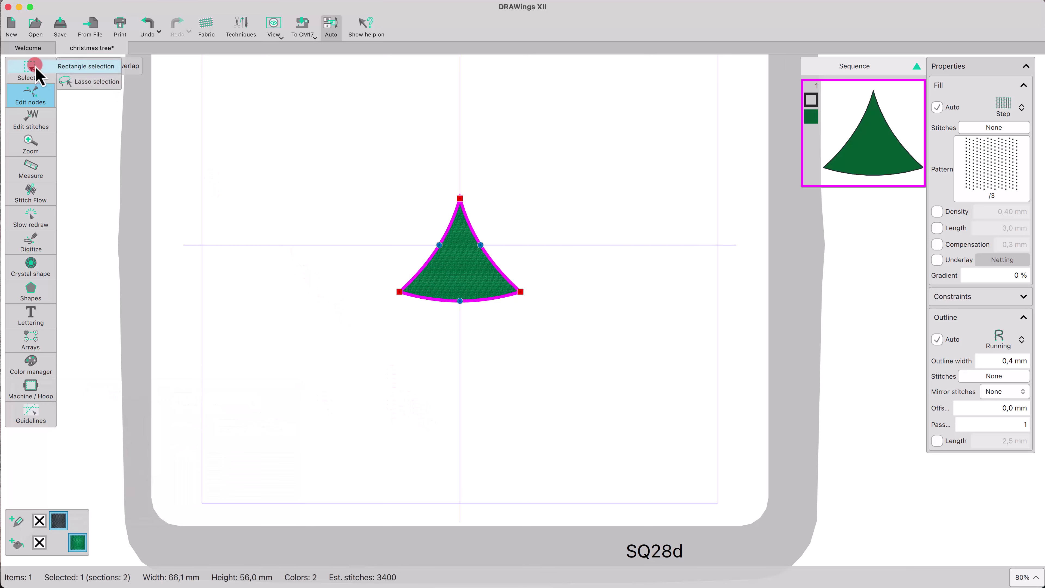
click(36, 70)
click(309, 86)
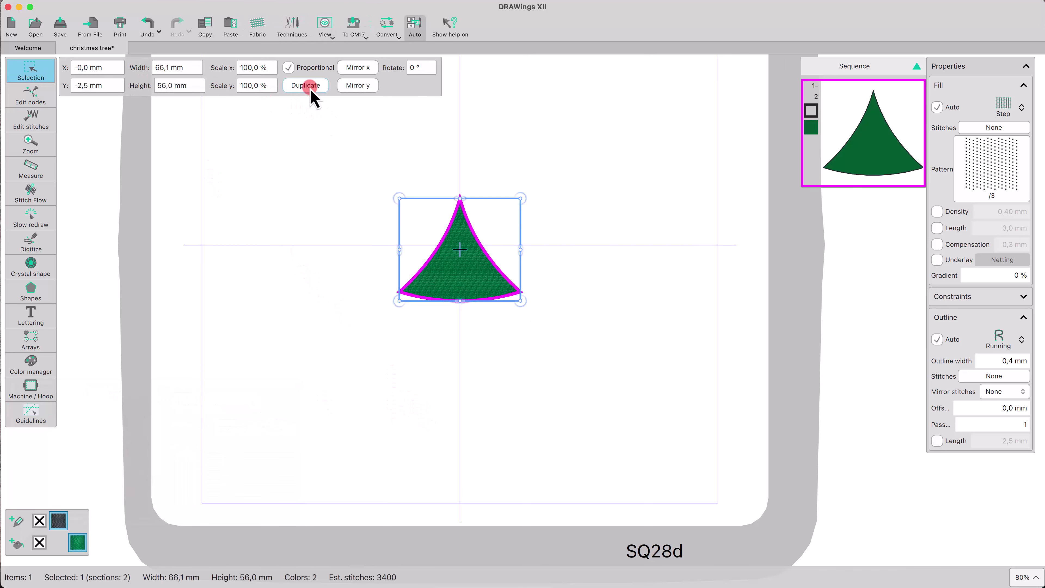
click(269, 68)
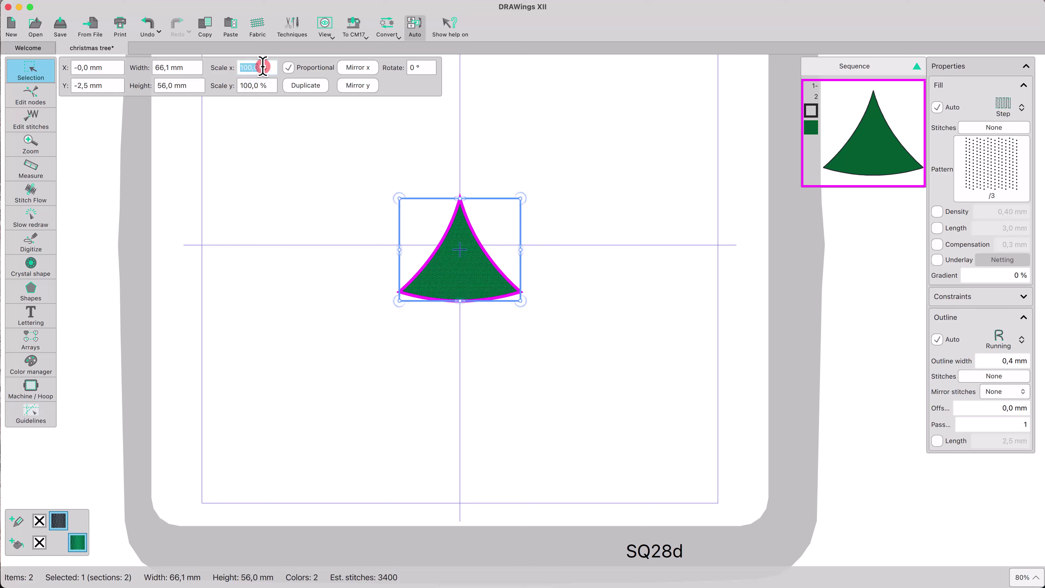
text(80)
key(Return)
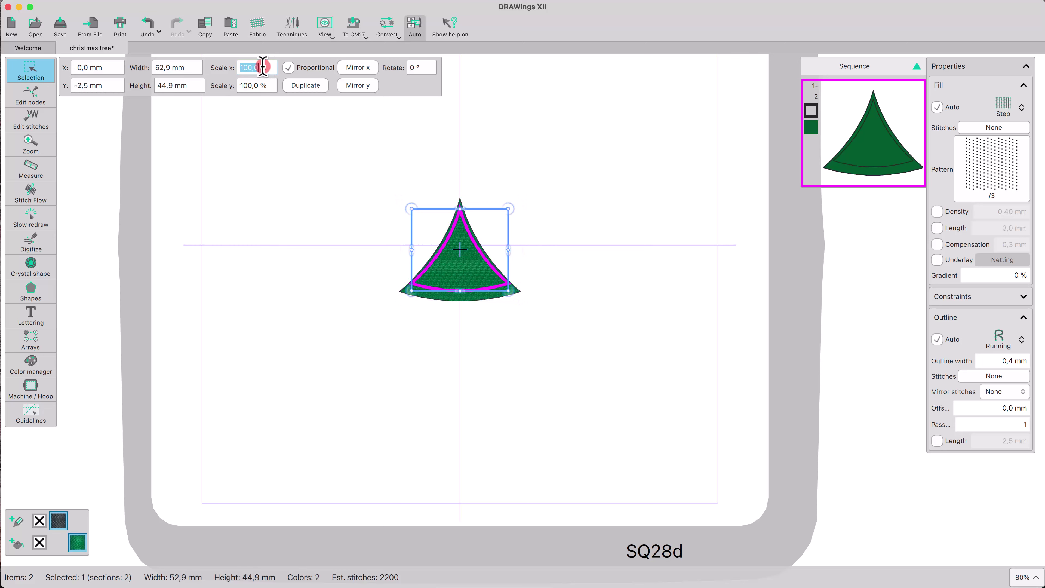
Move the smaller copy straight up to Y 8.5 mm to form the tree's second tier.
click(411, 187)
click(447, 264)
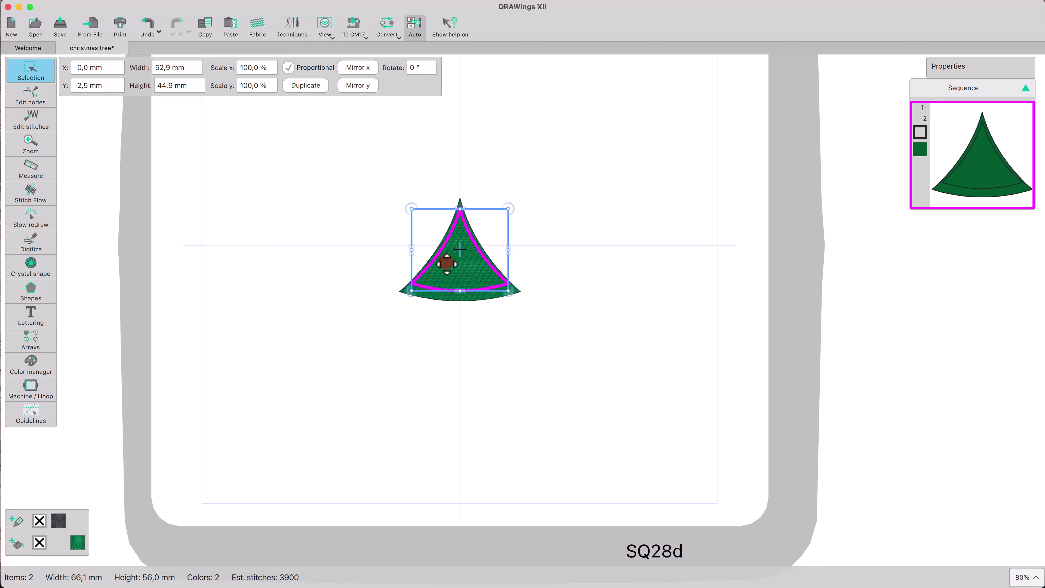
key(Up)
key(Up)
key(Up)
key(Up)
key(Up)
key(Up)
key(Up)
key(Up)
key(Up)
key(Up)
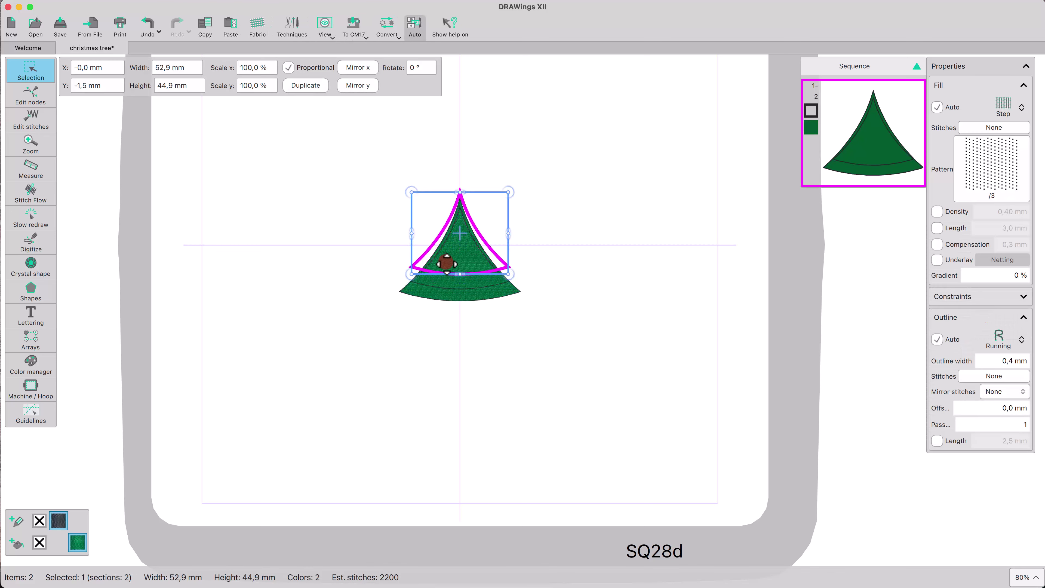
key(Up)
key(Up)
key(Up)
key(Up)
key(Up)
key(Up)
key(Up)
key(Up)
key(Up)
key(Up)
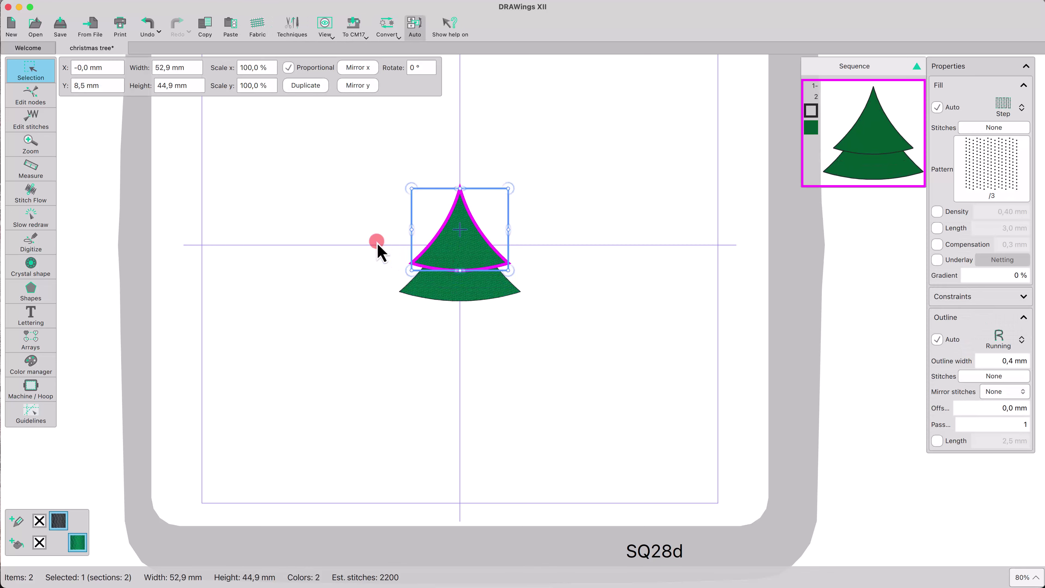
Duplicate the second tier and scale the new copy proportionally to 80 %.
click(306, 85)
double_click(254, 67)
text(8)
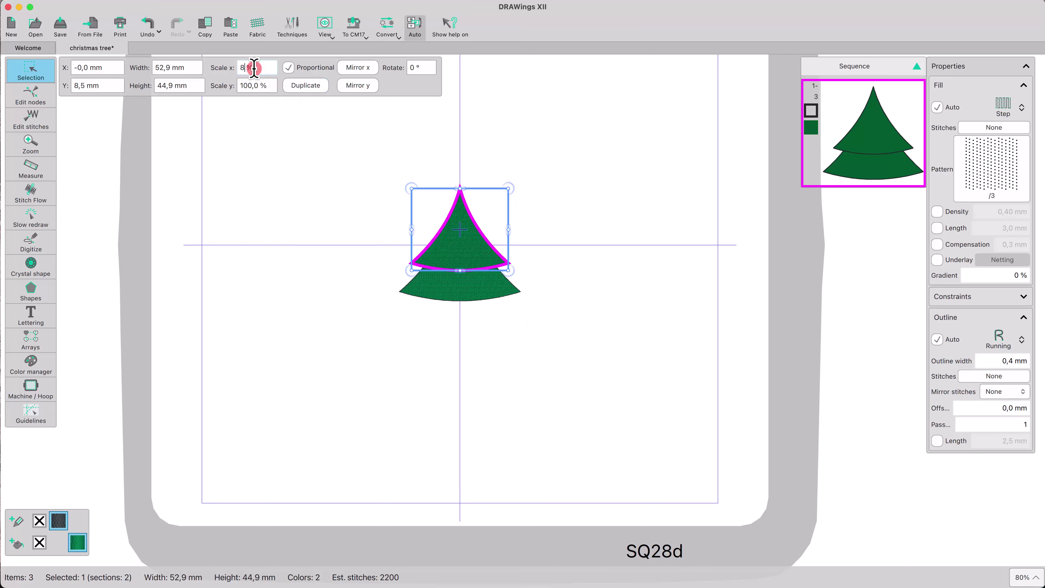
text(0)
key(Return)
Move the smallest copy straight up so that it forms the treetop above the second tier.
click(382, 208)
click(454, 242)
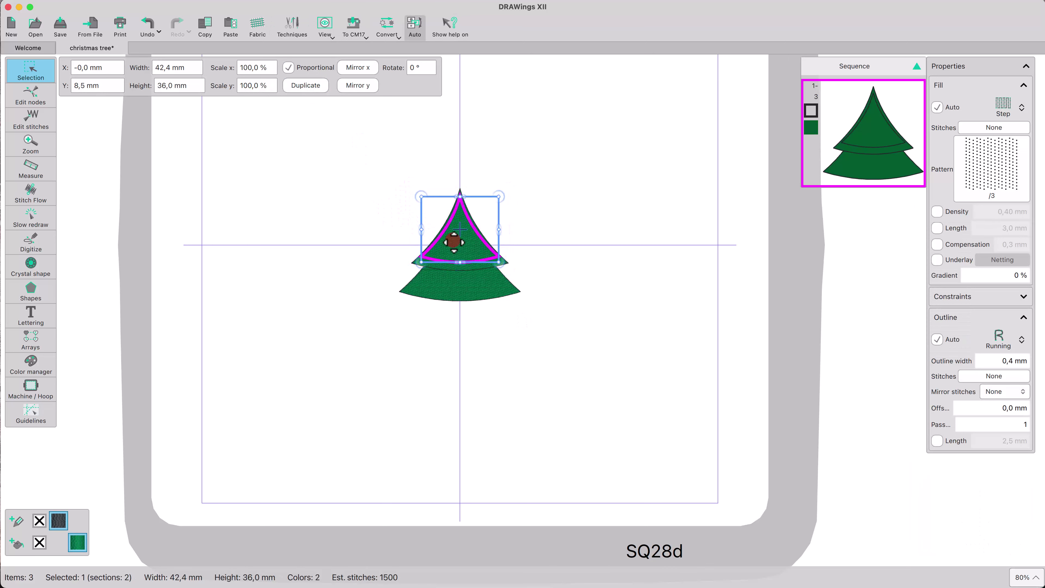
key(Up)
key(Up)
key(Up)
key(Up)
key(Up)
key(Up)
key(Up)
key(Up)
key(Up)
key(Up)
key(Up)
click(373, 268)
Draw a trunk rectangle about 10.9 × 15.5 mm below the tree, filled with Tan Brown and without an outline.
drag(455, 335, 474, 362)
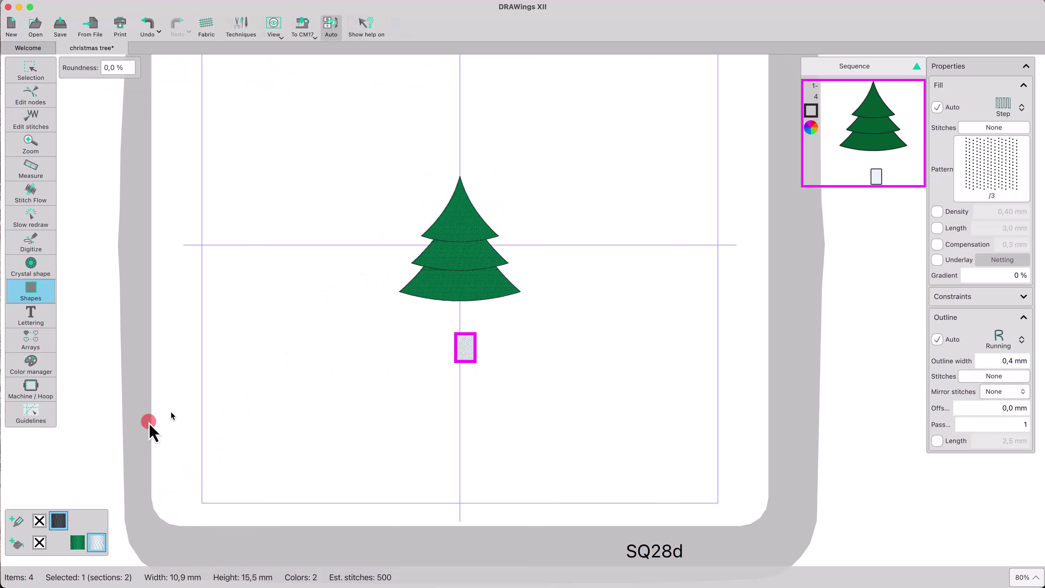
click(14, 543)
click(82, 405)
click(148, 476)
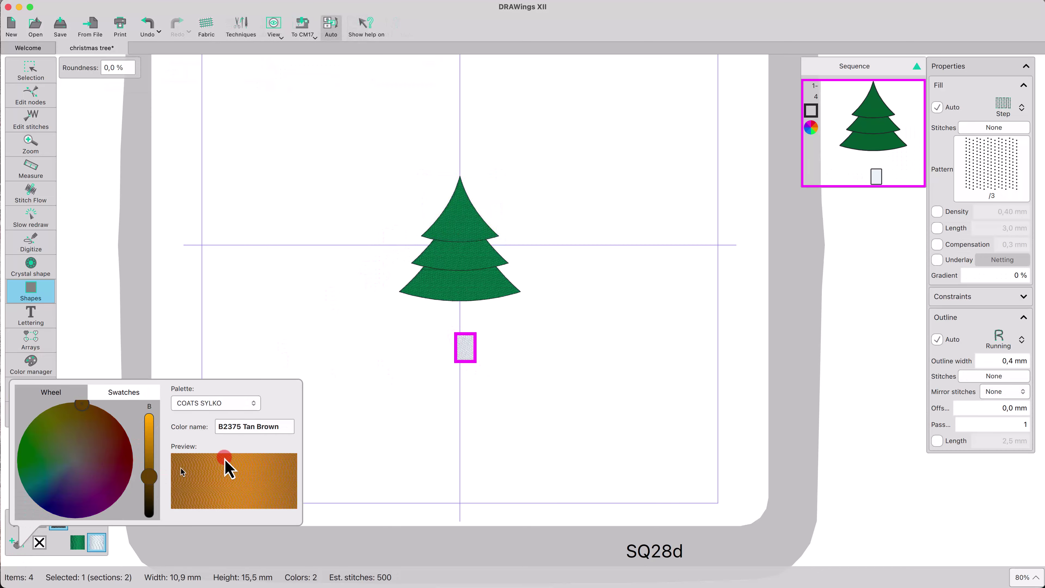
click(375, 460)
click(40, 520)
Move the brown trunk up, centred against the lowest tier's base, and send it behind the green tiers.
click(19, 73)
drag(392, 289, 394, 294)
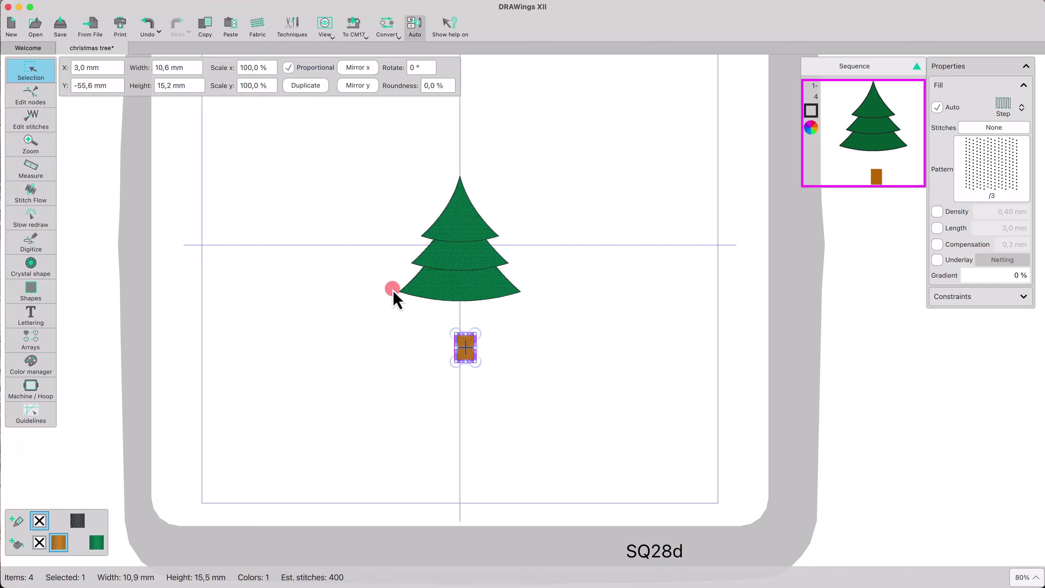
drag(463, 345, 458, 310)
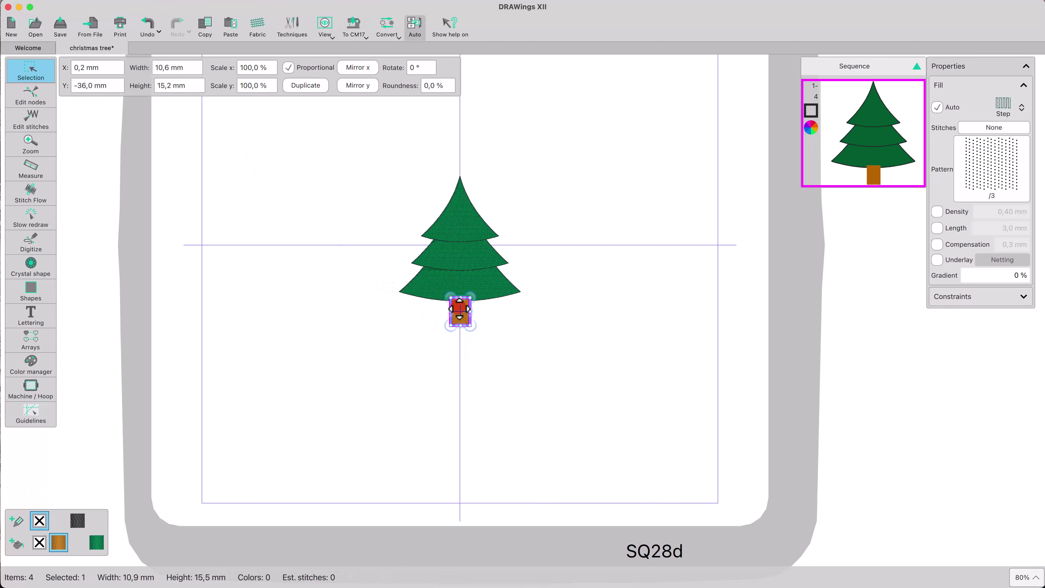
right_click(472, 317)
mouse_move(535, 362)
click(571, 362)
click(582, 378)
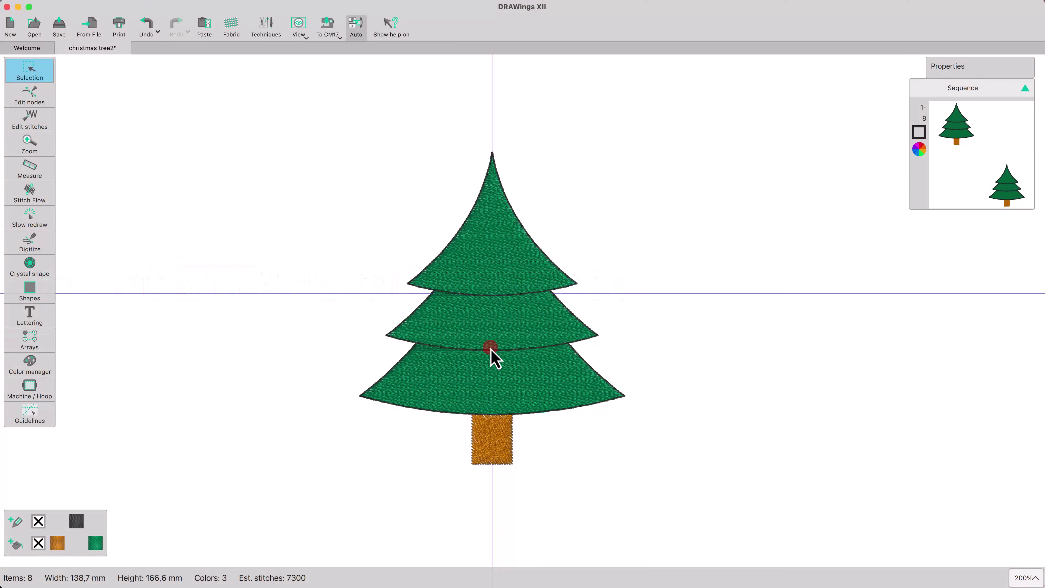
Change the fill of the second tree's middle tier to Med Green.
click(483, 334)
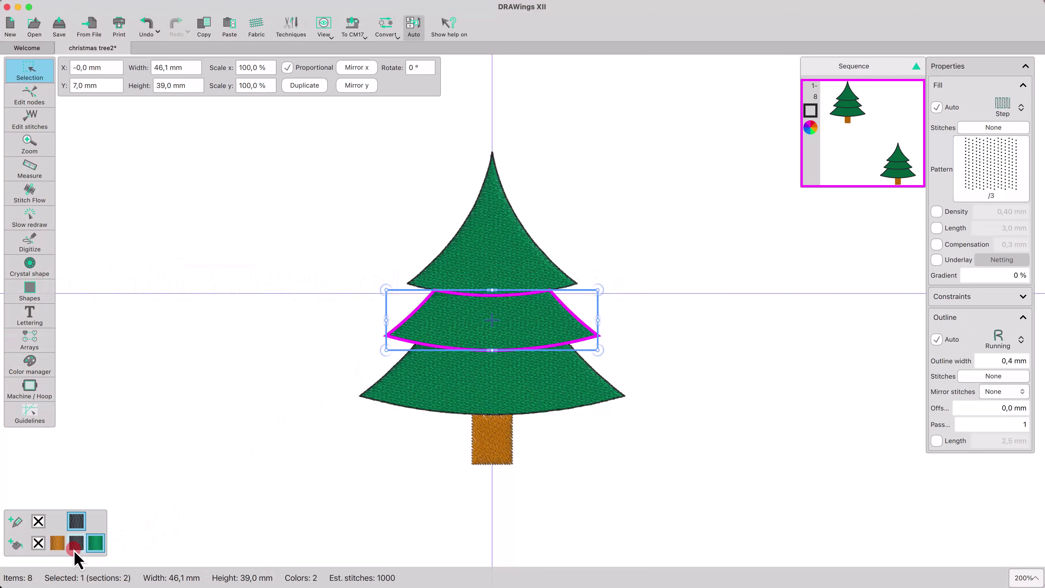
click(15, 545)
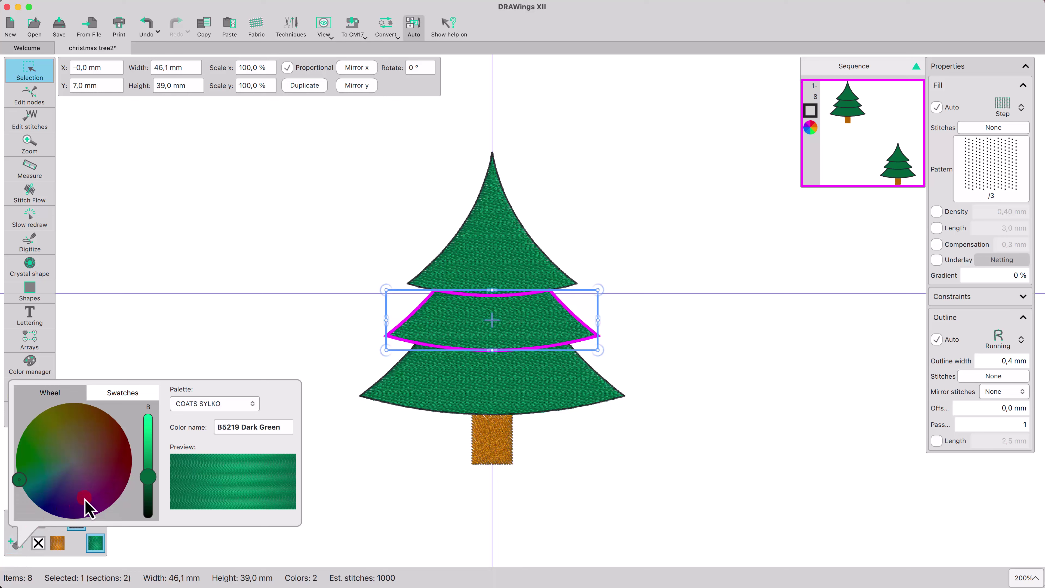
drag(144, 466, 149, 449)
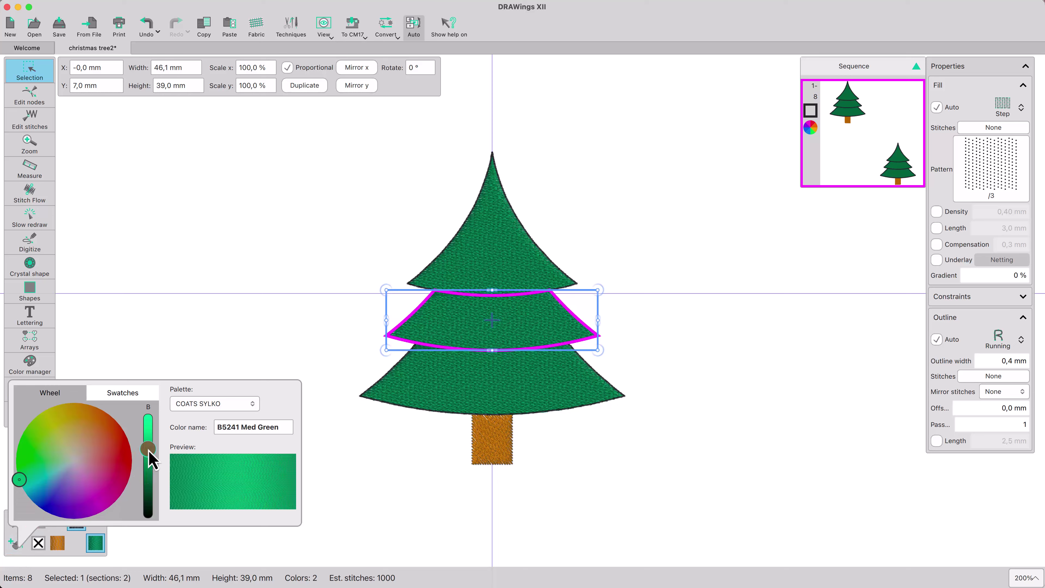
click(401, 464)
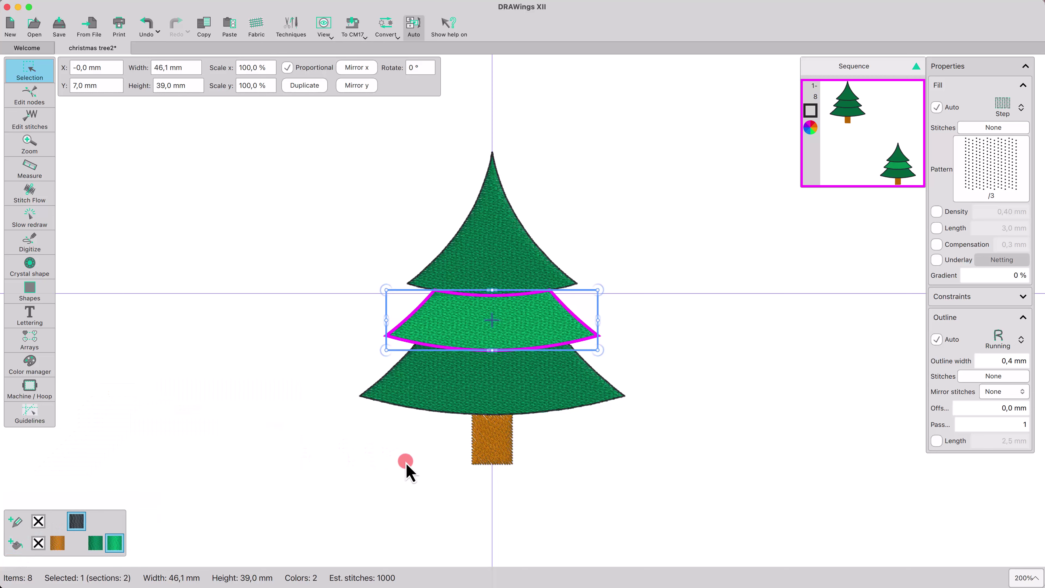
Change the top tier's fill to a light green from the COATS SYLKO swatches.
click(498, 232)
click(16, 544)
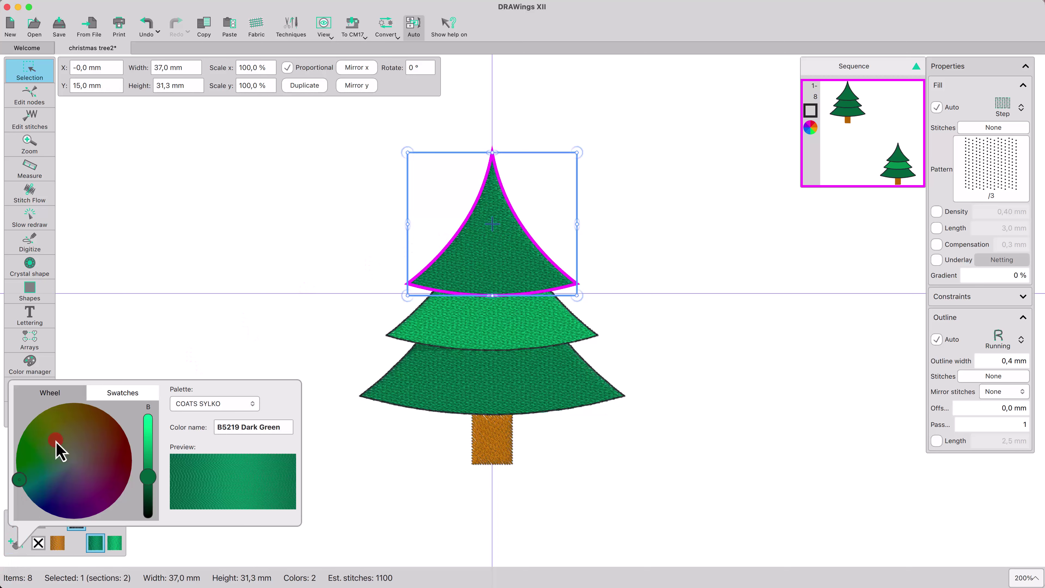
click(111, 394)
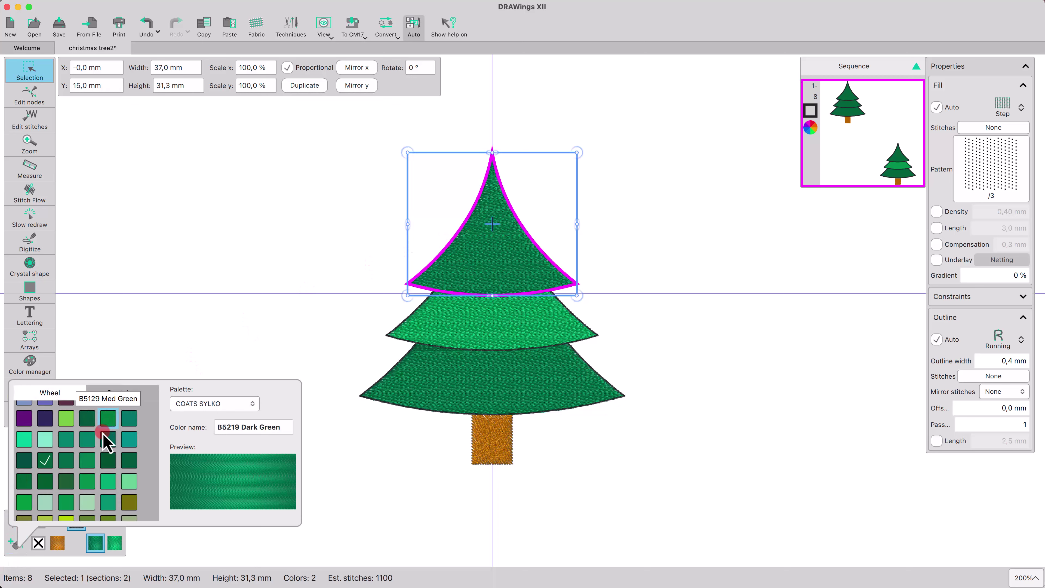
click(128, 482)
click(338, 452)
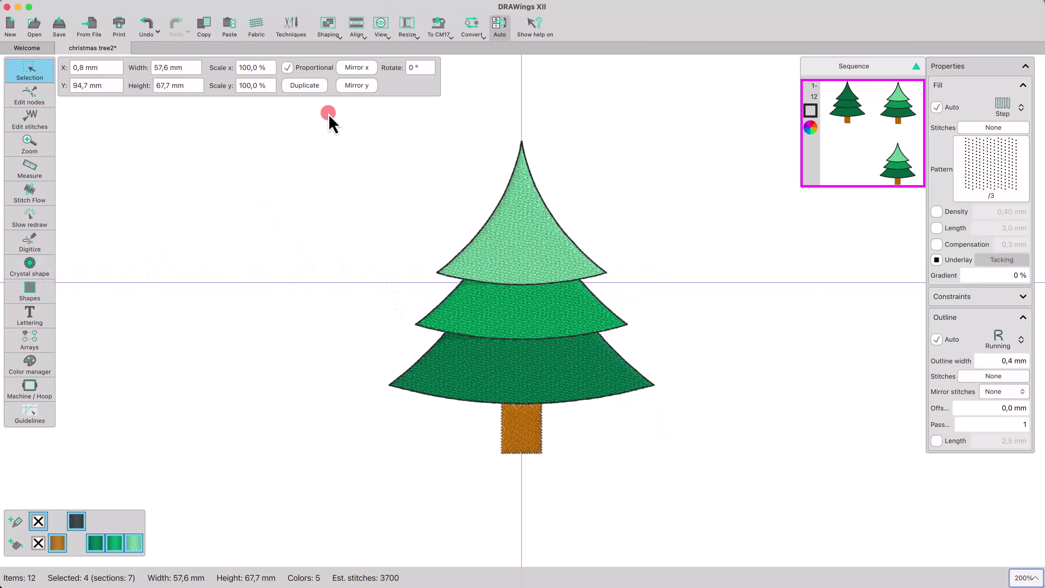
Select the three green tiers of the new tree without the trunk and trim their overlapping areas.
drag(328, 113, 741, 418)
drag(374, 136, 375, 139)
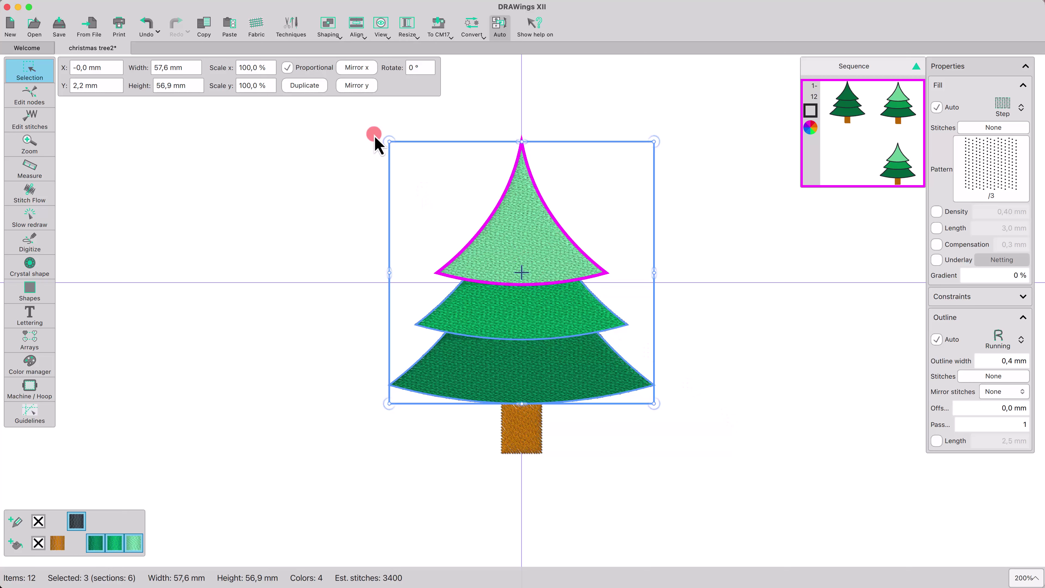
click(329, 30)
click(341, 59)
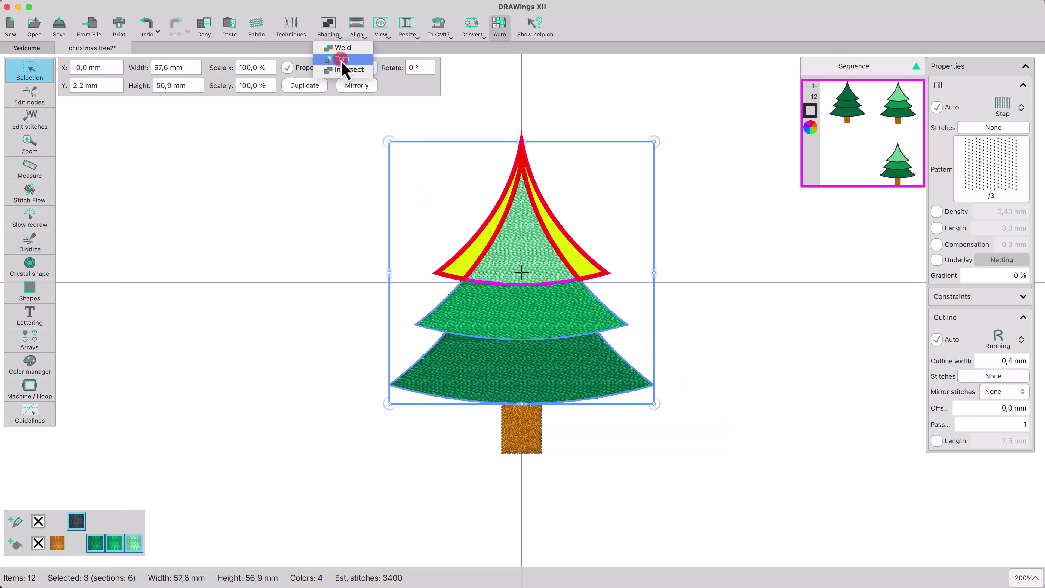
click(315, 190)
Delete the brown trunk of the trimmed tree.
click(536, 371)
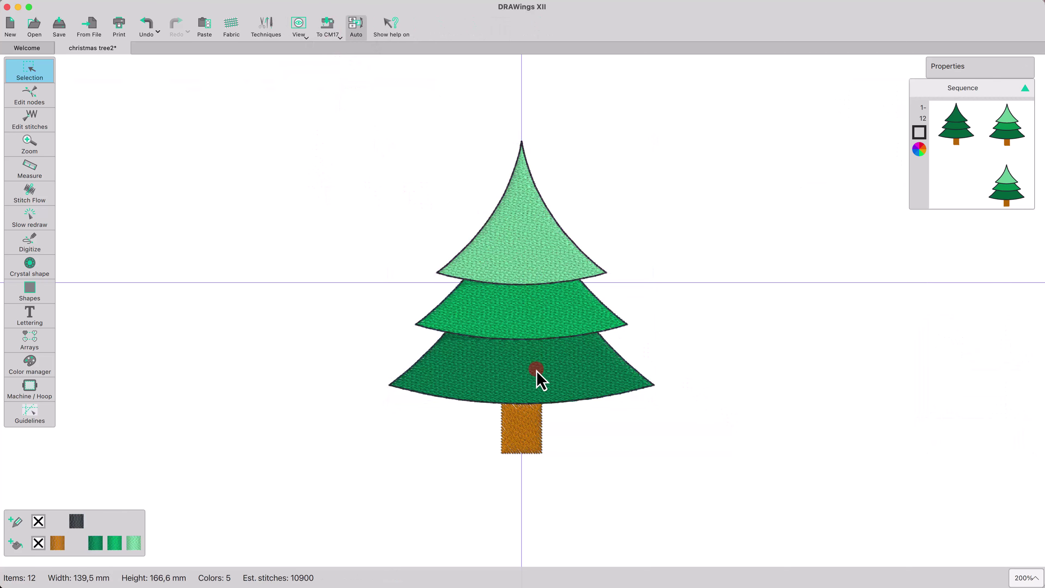
click(531, 431)
key(Delete)
Move the trimmed tree's bottom tier 2 mm down and its top tier 2 mm up to separate the tiers.
click(527, 378)
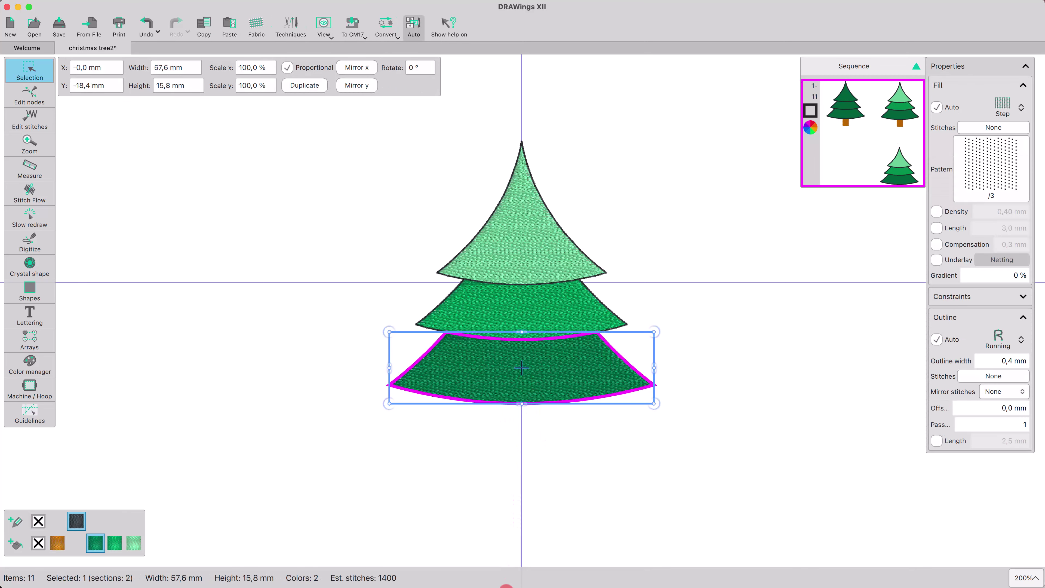
key(Down)
key(Down)
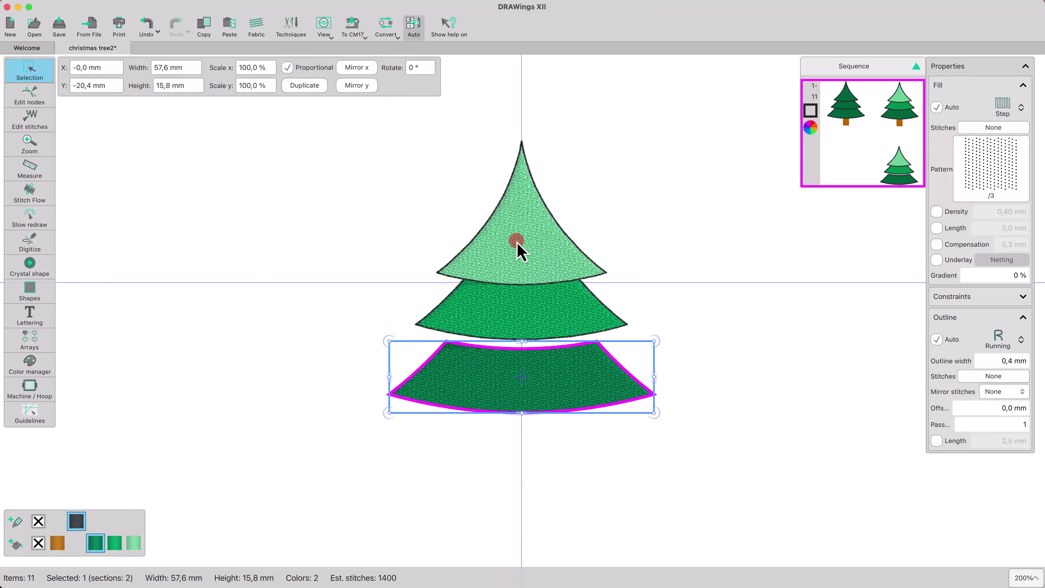
click(517, 243)
key(Up)
key(Up)
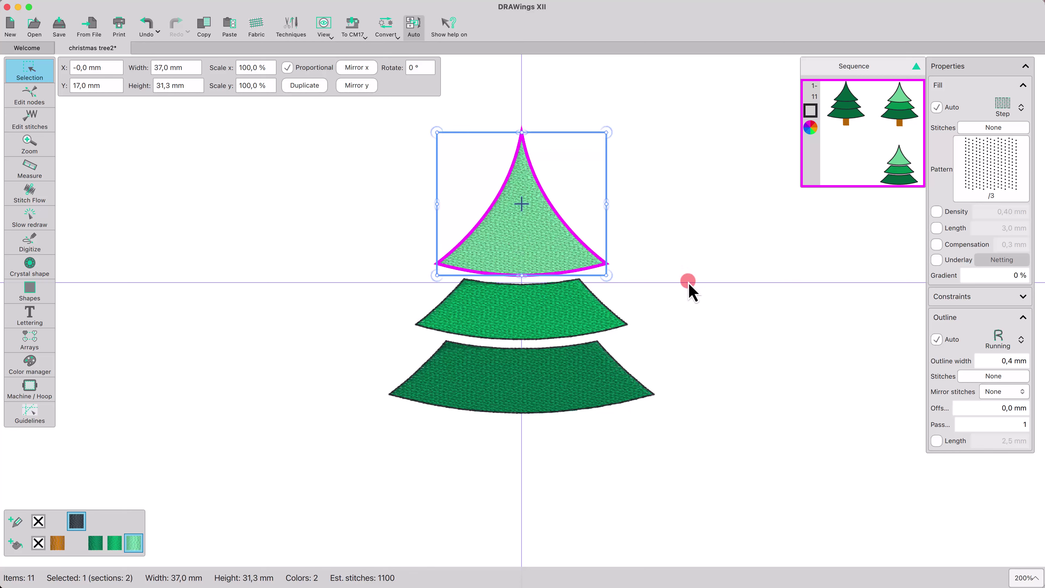
click(727, 307)
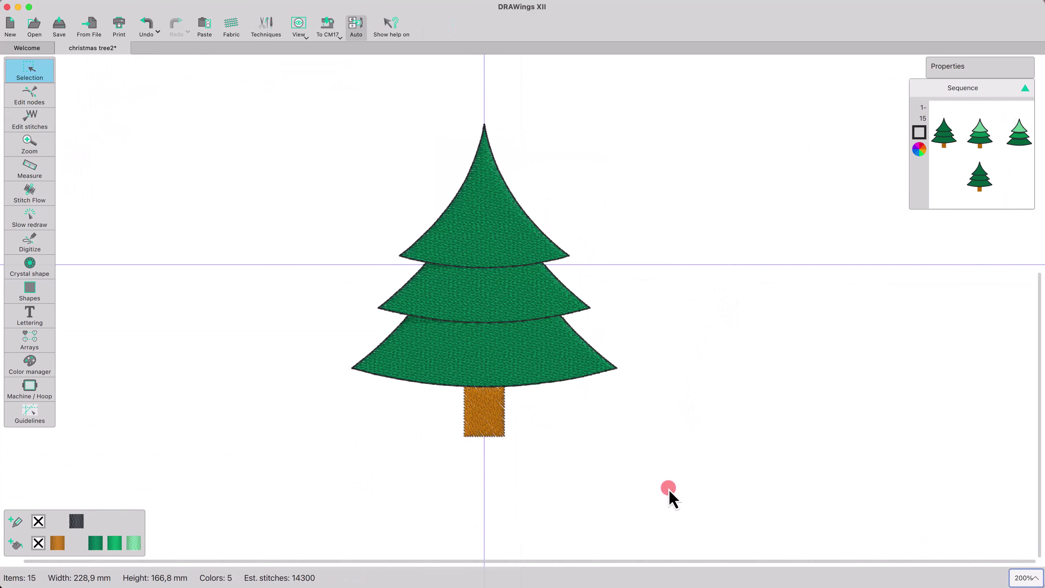
Weld the three tiers of the all-dark-green tree into a single shape, leaving out the trunk.
drag(299, 93, 658, 402)
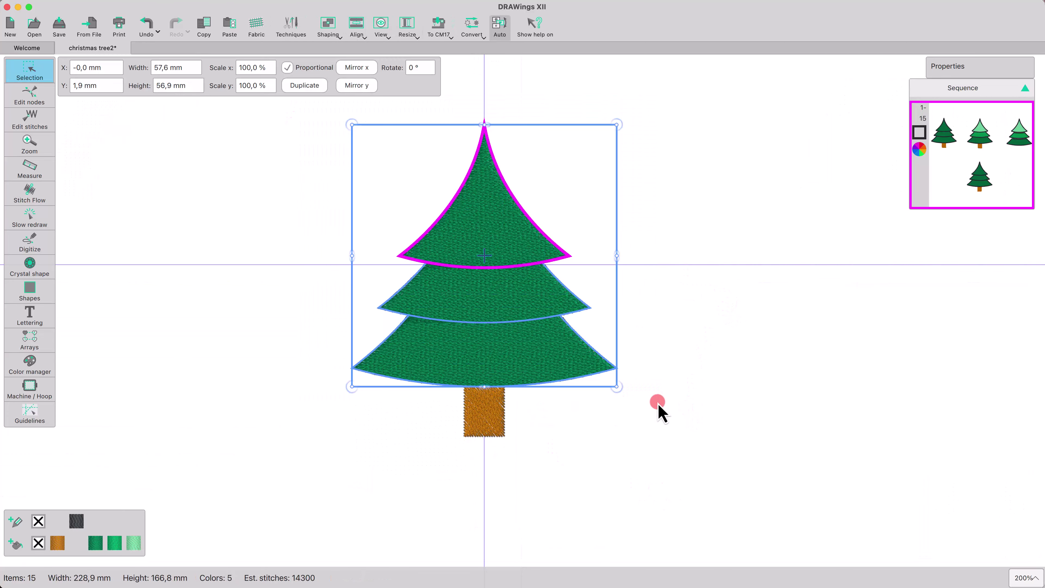
click(328, 26)
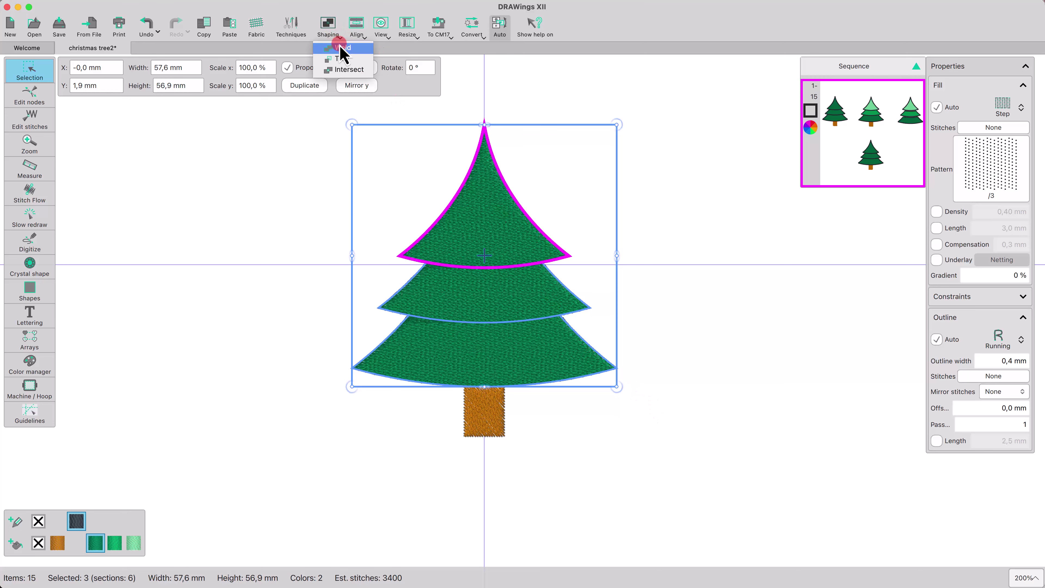
click(341, 47)
click(685, 242)
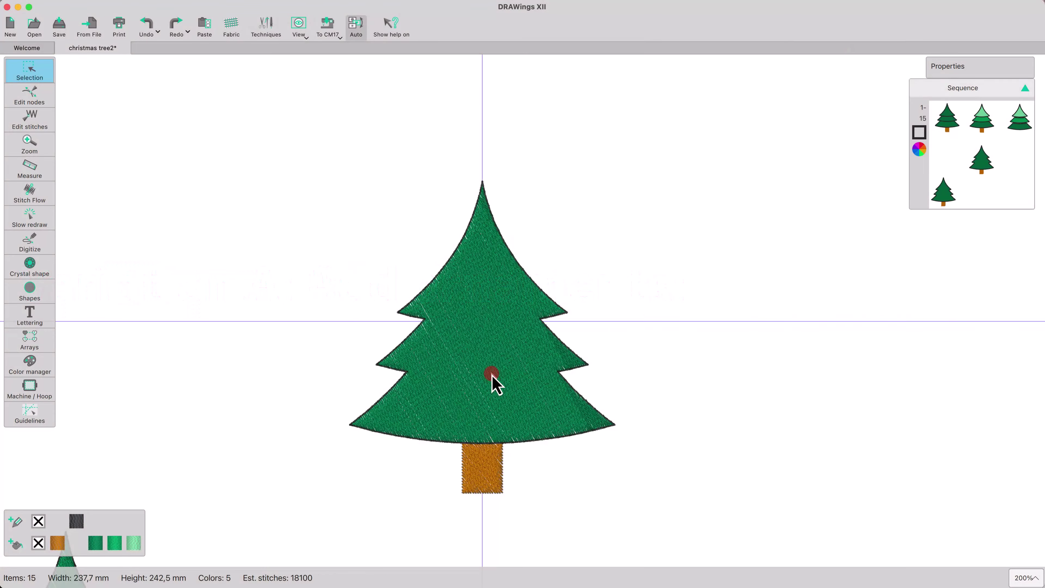
Duplicate the welded green tree shape in place and draw a circle about 7.5 mm wide beside the upper tree.
click(489, 374)
click(300, 86)
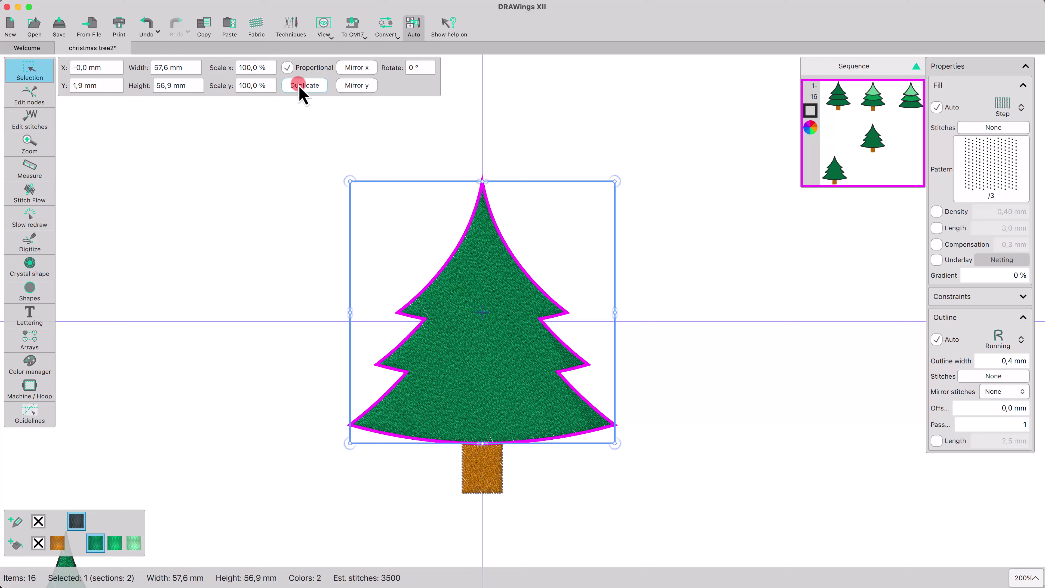
click(35, 294)
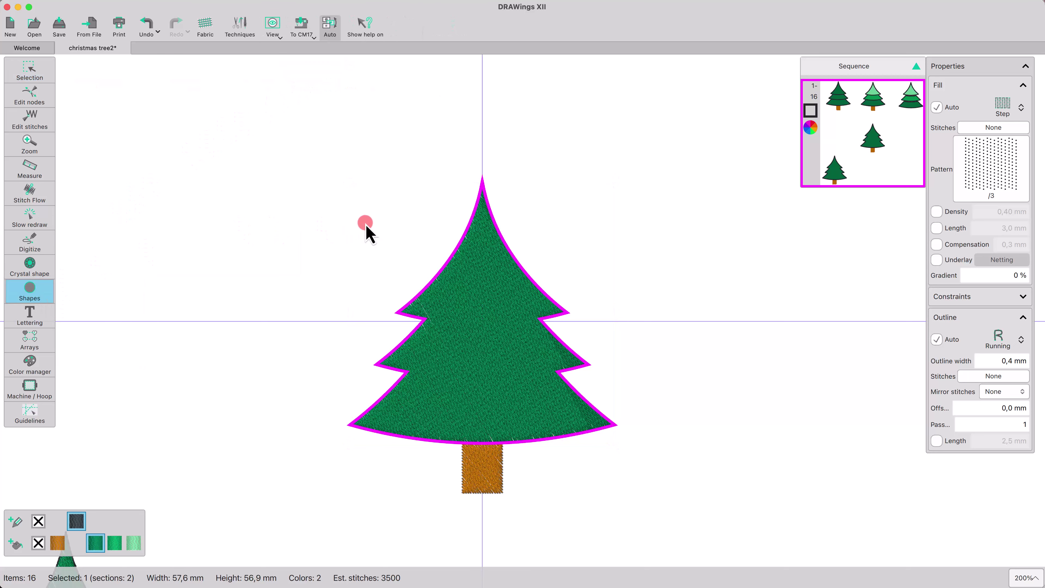
drag(356, 214, 394, 243)
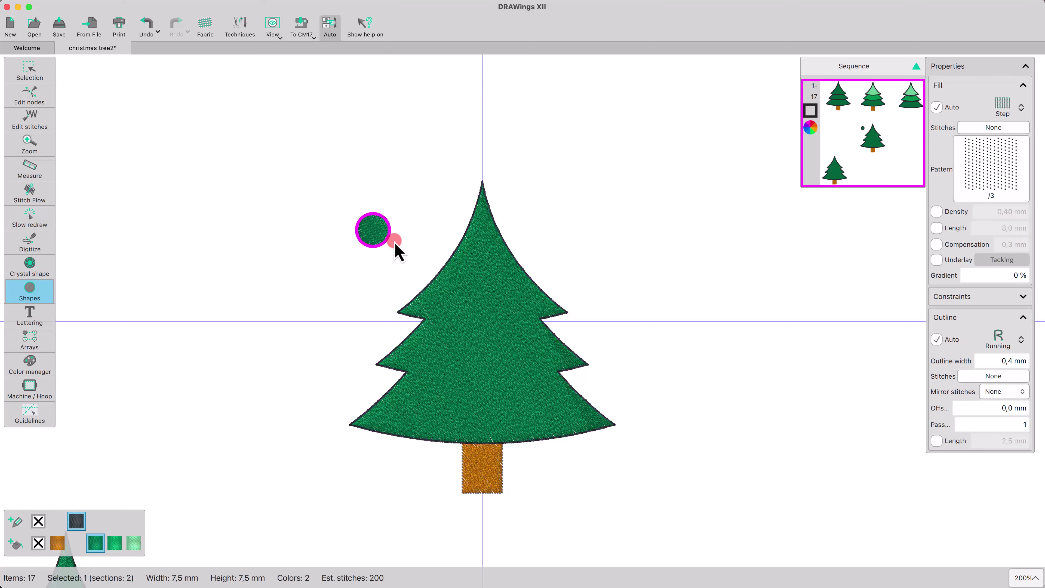
Fill the circle with bright red (B2450 Fluo Orange) and remove its outline.
click(15, 543)
click(122, 445)
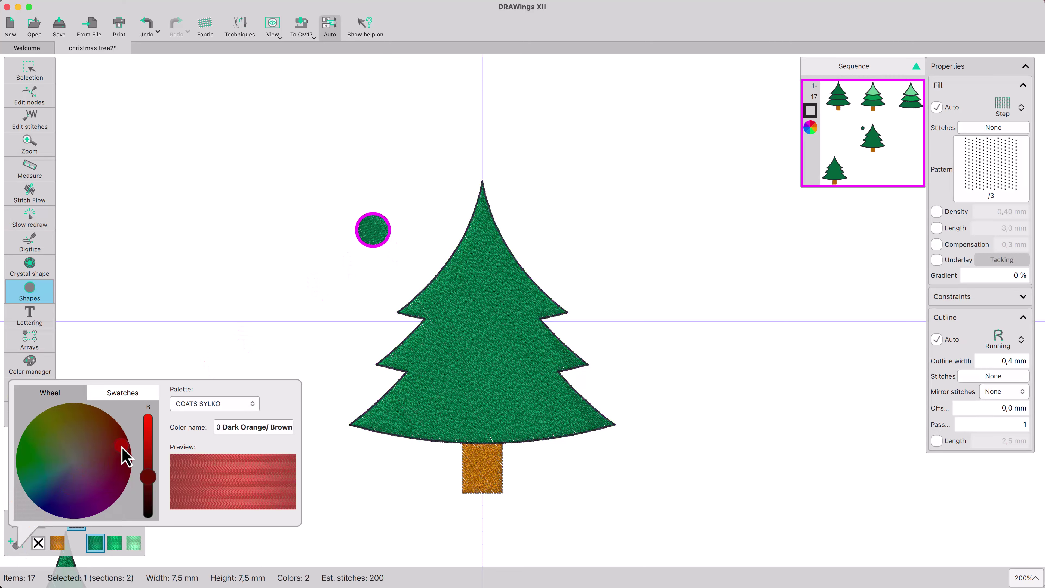
click(148, 443)
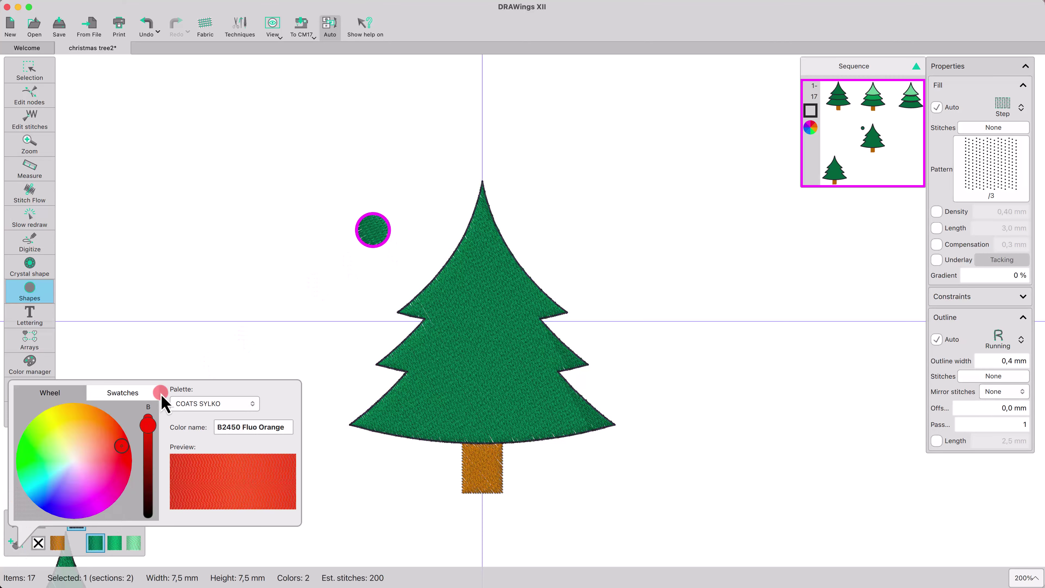
key(Escape)
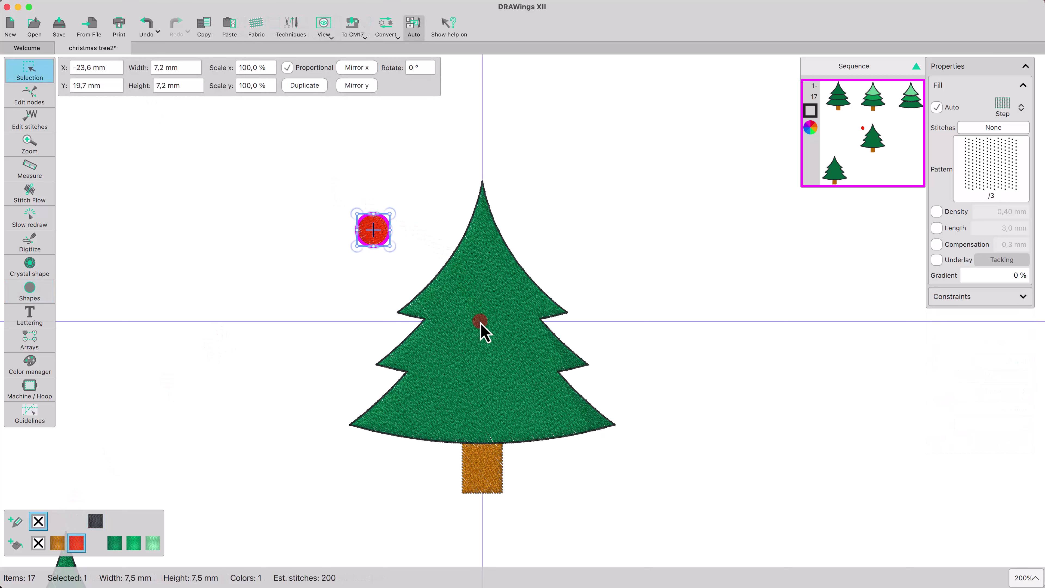
Select the green tree shape together with the red circle and create an array fill from the shapes.
click(492, 323)
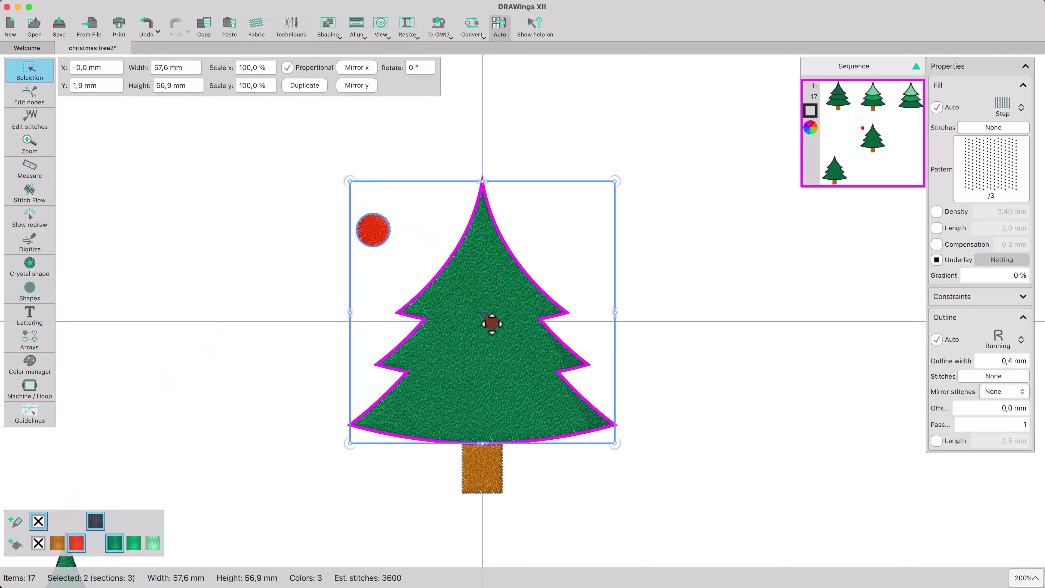
right_click(491, 323)
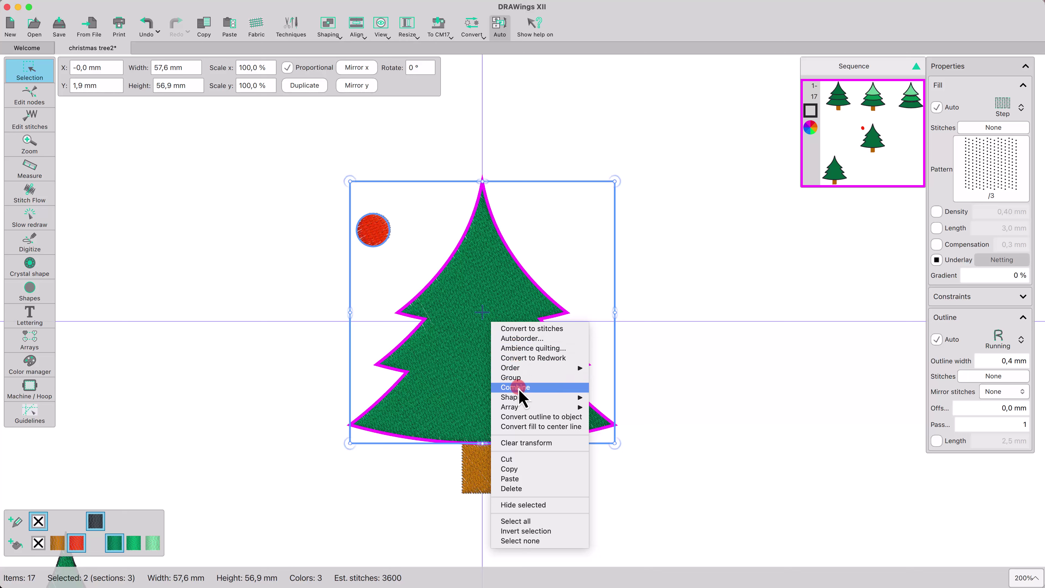
mouse_move(522, 407)
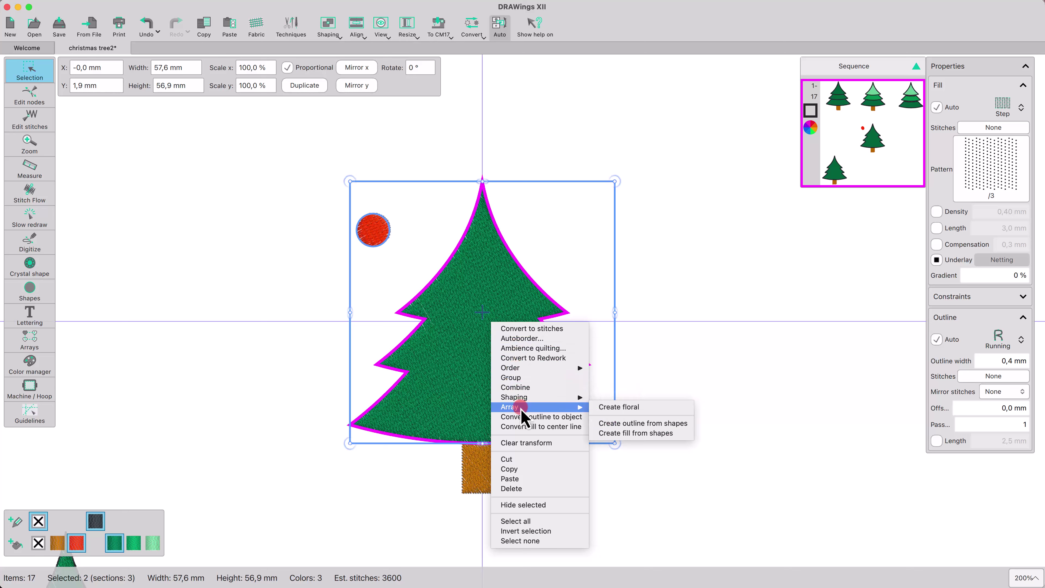
click(613, 433)
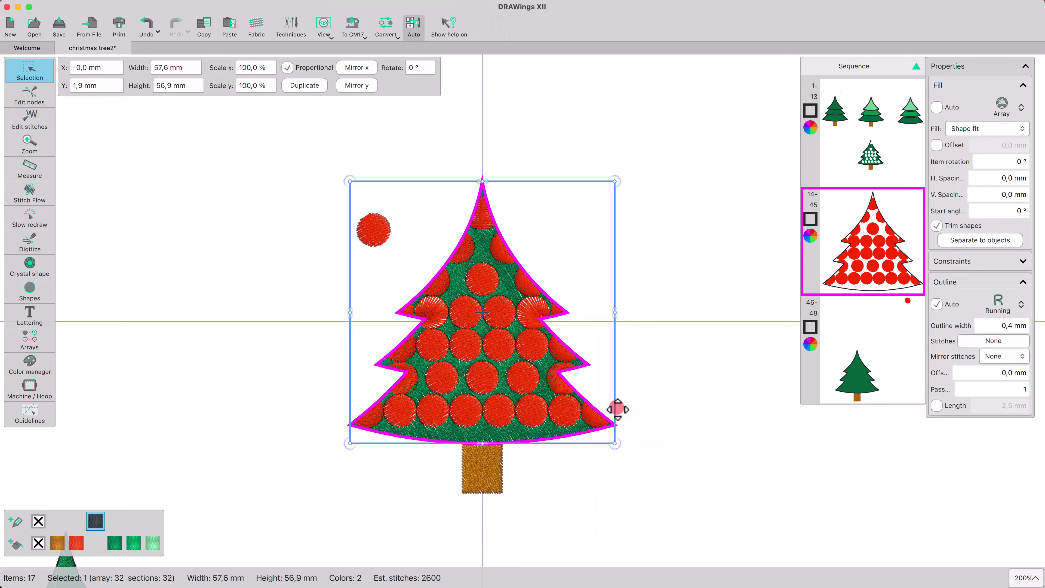
Change the array fill type of the dotted tree shape to Space fill.
click(819, 252)
click(981, 123)
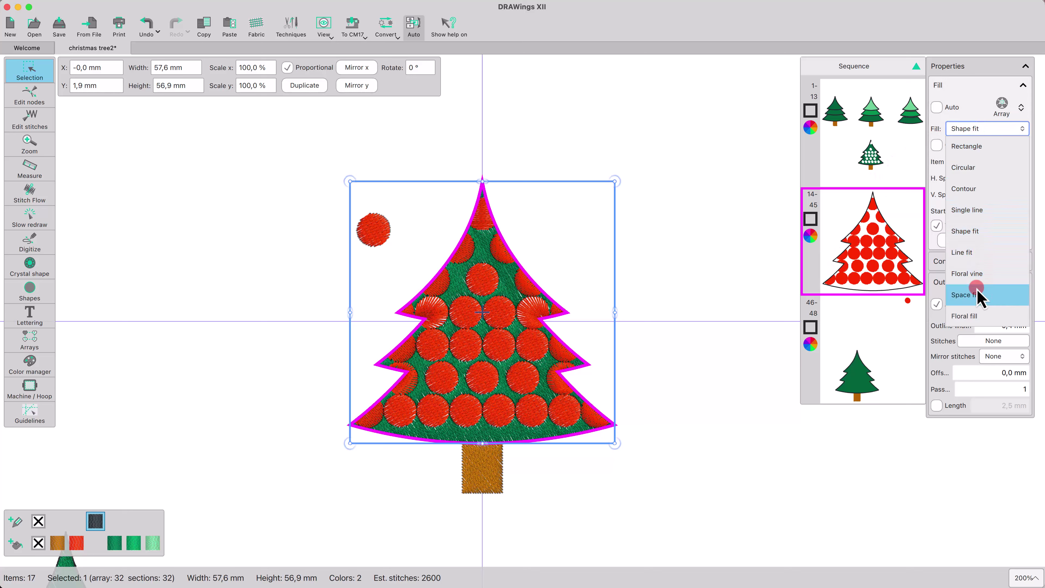
click(975, 294)
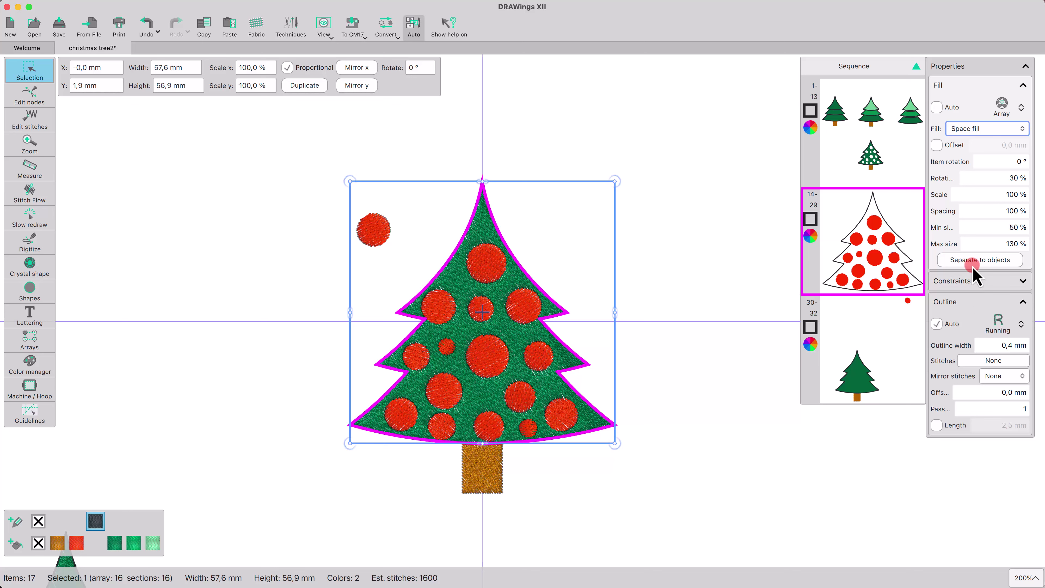
Set the Space fill's scale to 107 % and adjust its spacing and minimum size.
click(978, 195)
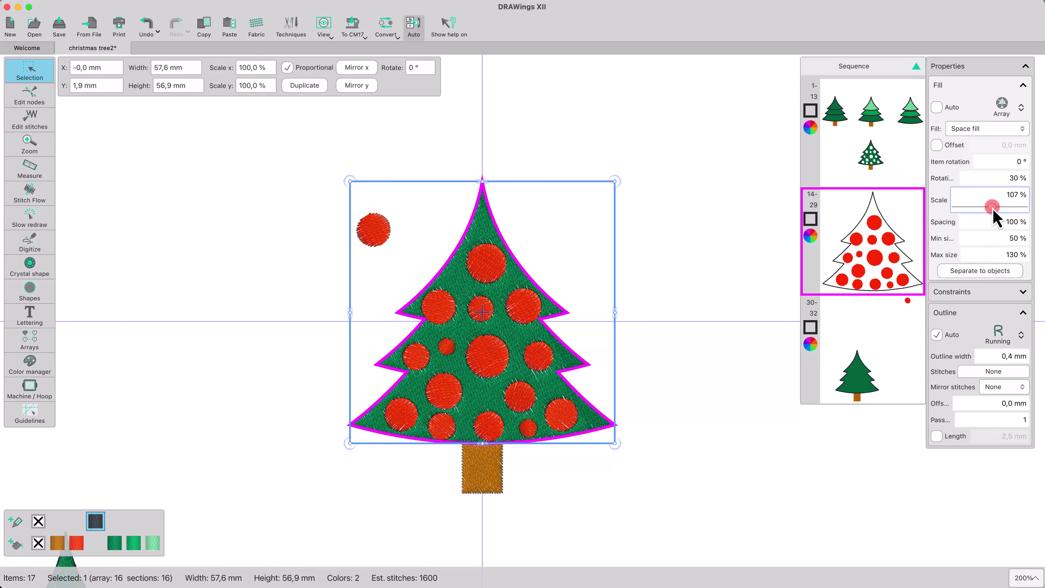
click(975, 222)
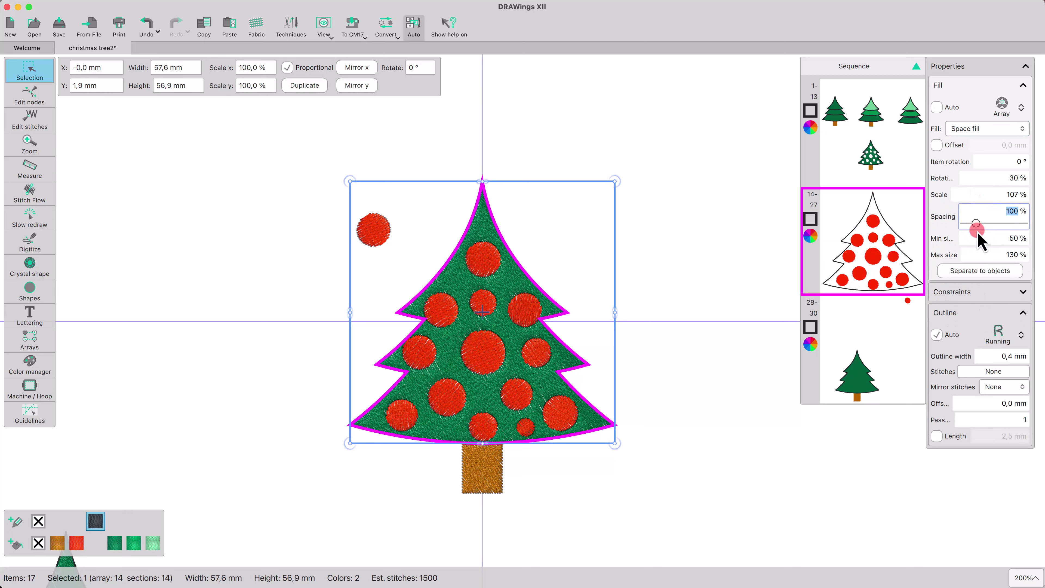
drag(979, 227, 964, 249)
click(973, 239)
drag(962, 246, 963, 247)
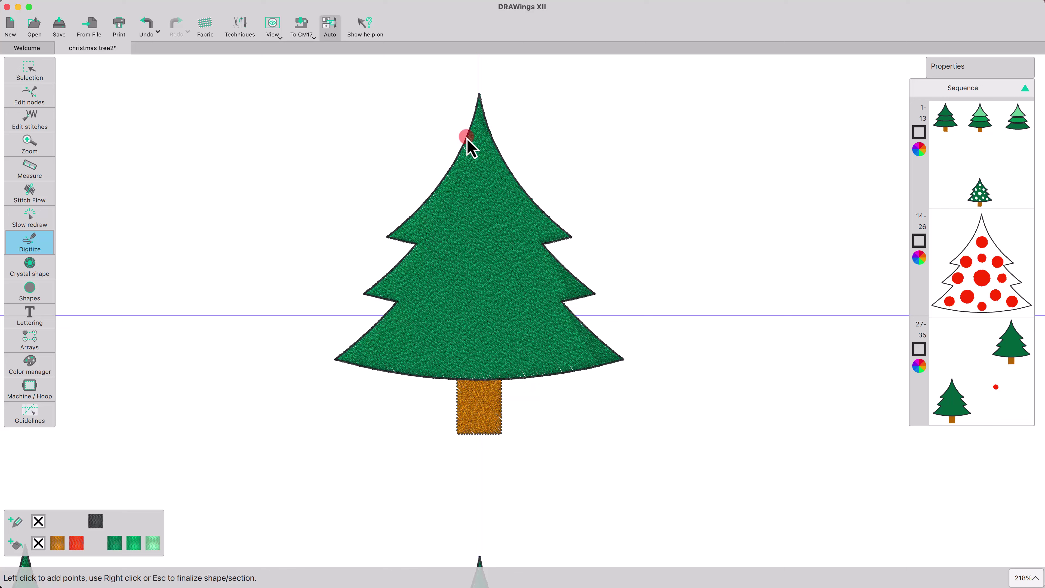
Digitize a garland as a curved zigzag line winding down from near the tip to the lowest tier of the plain green tree.
click(466, 137)
click(497, 149)
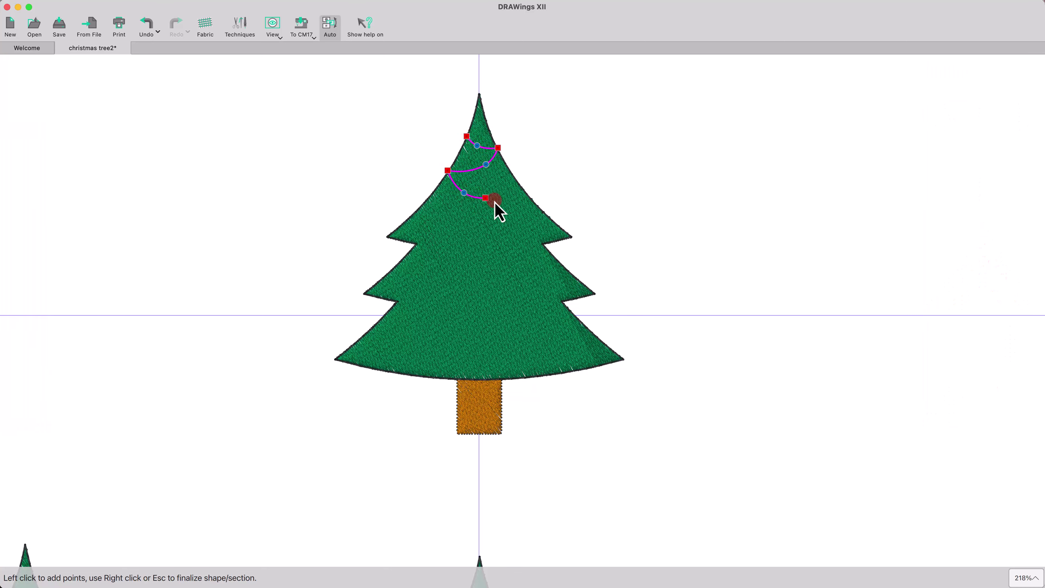
click(534, 200)
shift+click(405, 222)
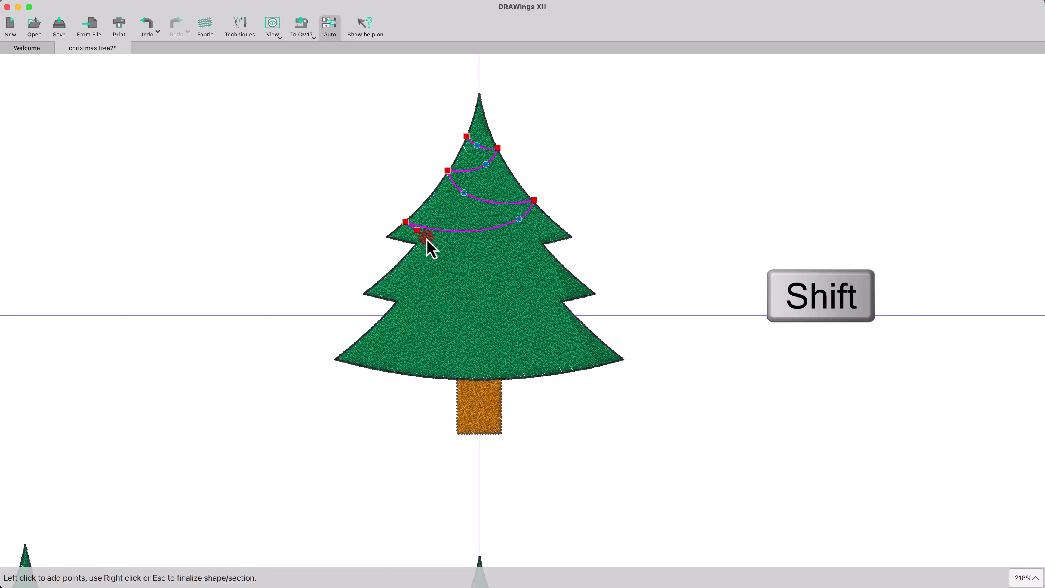
shift+click(467, 262)
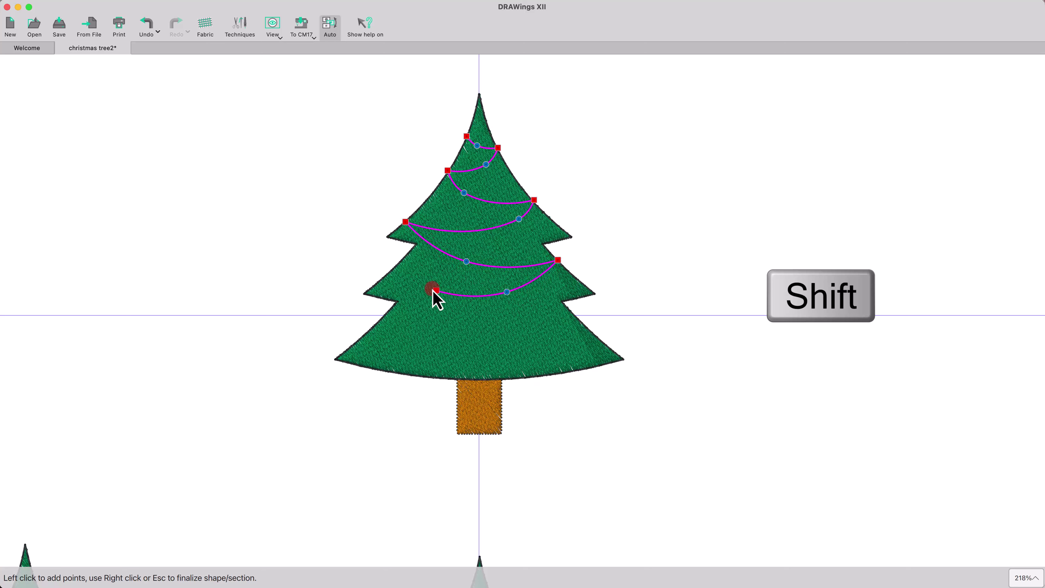
shift+click(393, 271)
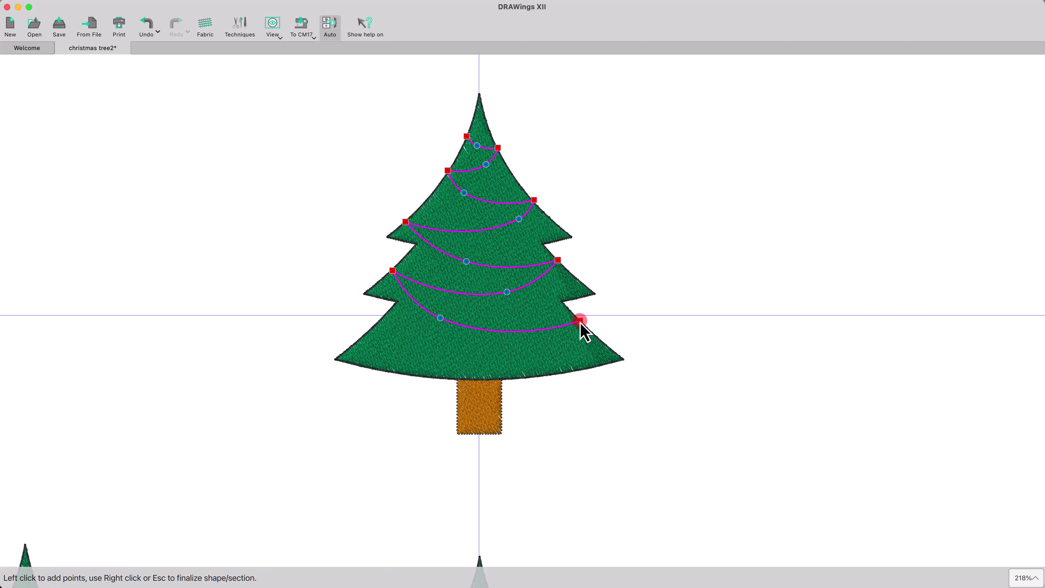
right_click(366, 340)
Select the garland line and recolour its outline red.
click(30, 70)
click(344, 200)
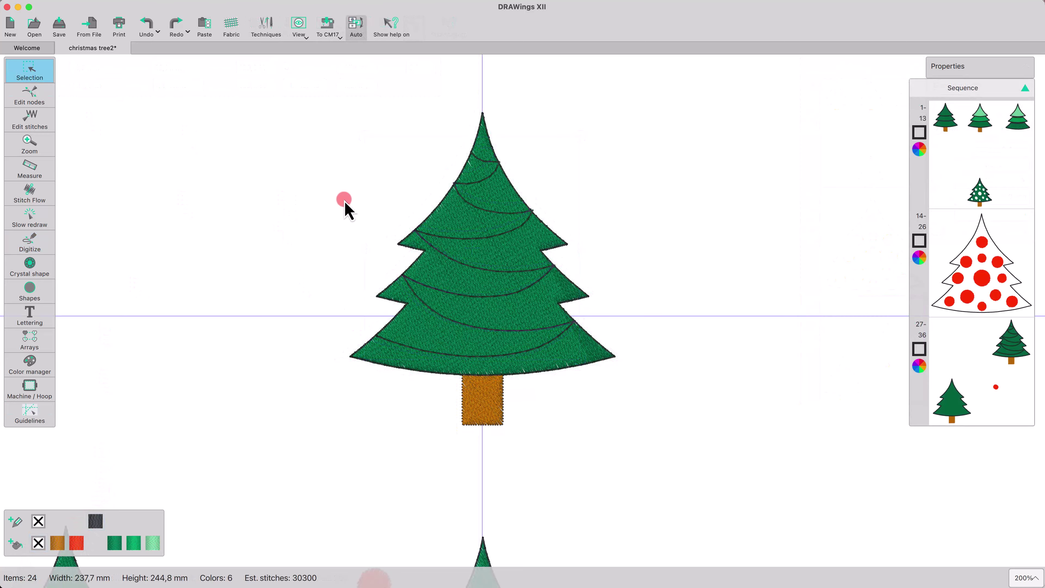
click(487, 158)
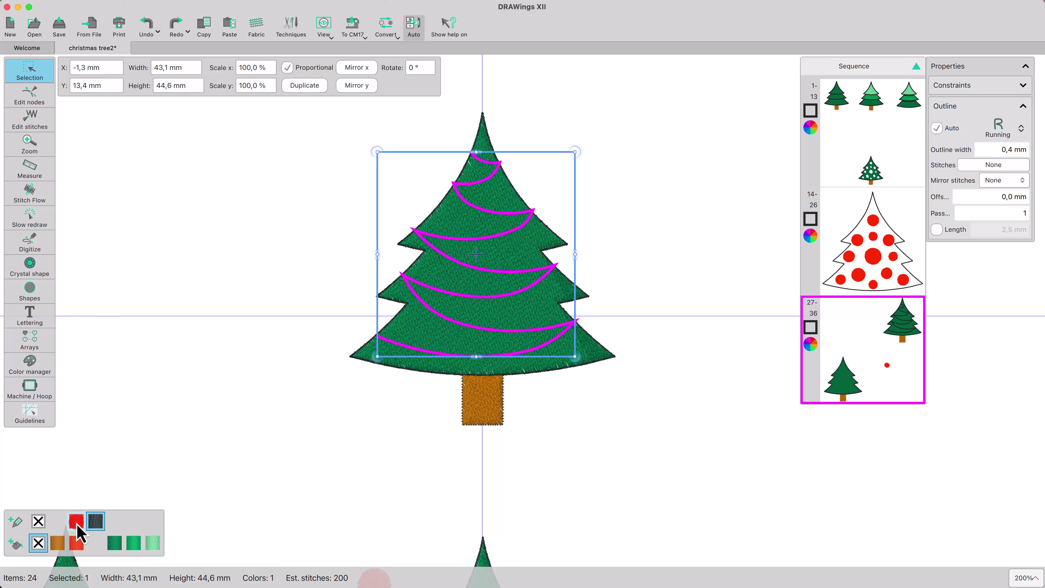
click(77, 523)
Try decorative stitch patterns 07 and 83 on the garland line.
click(976, 165)
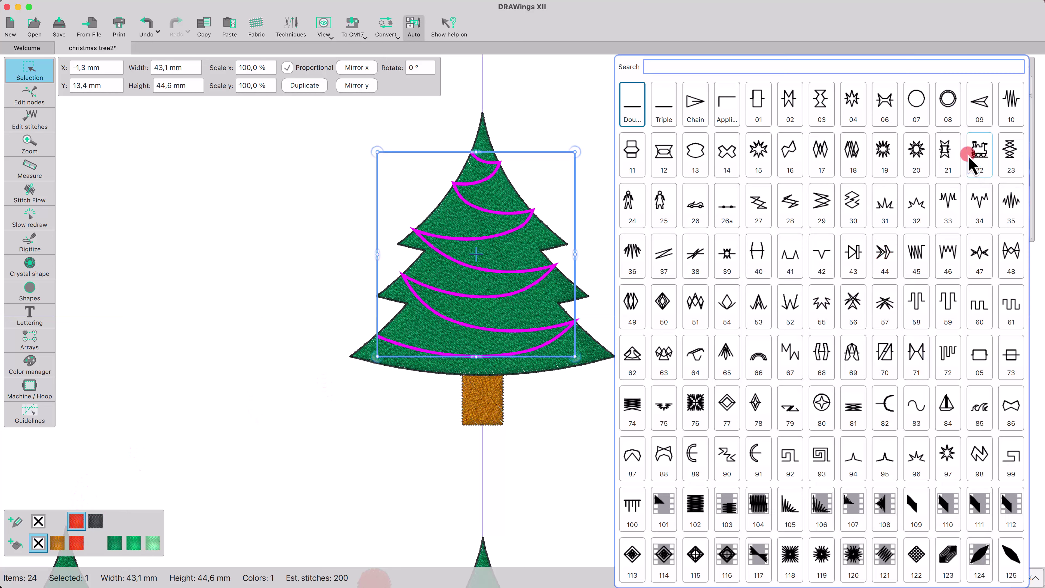
click(917, 106)
click(935, 183)
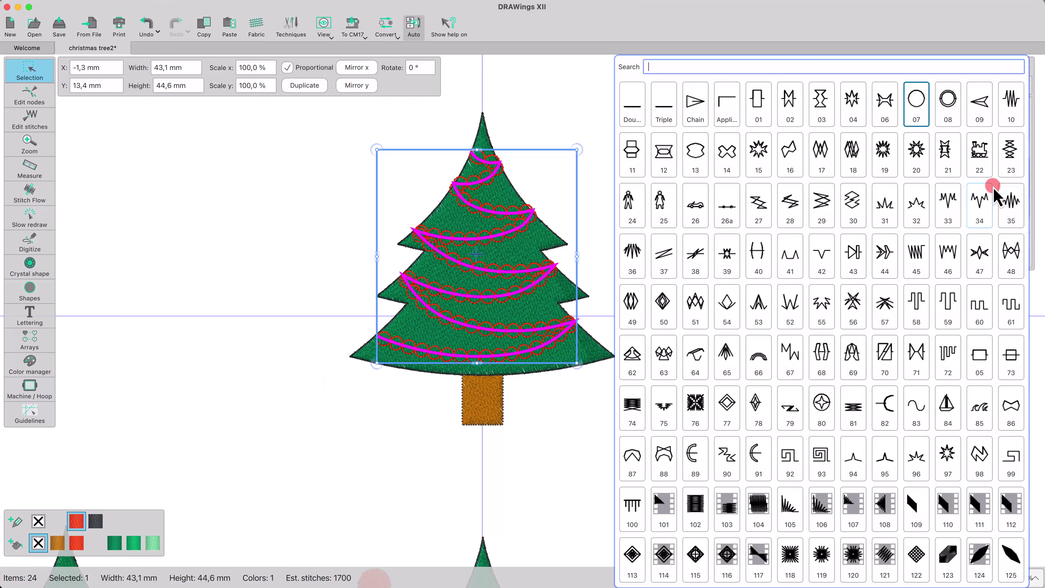
click(916, 402)
click(680, 412)
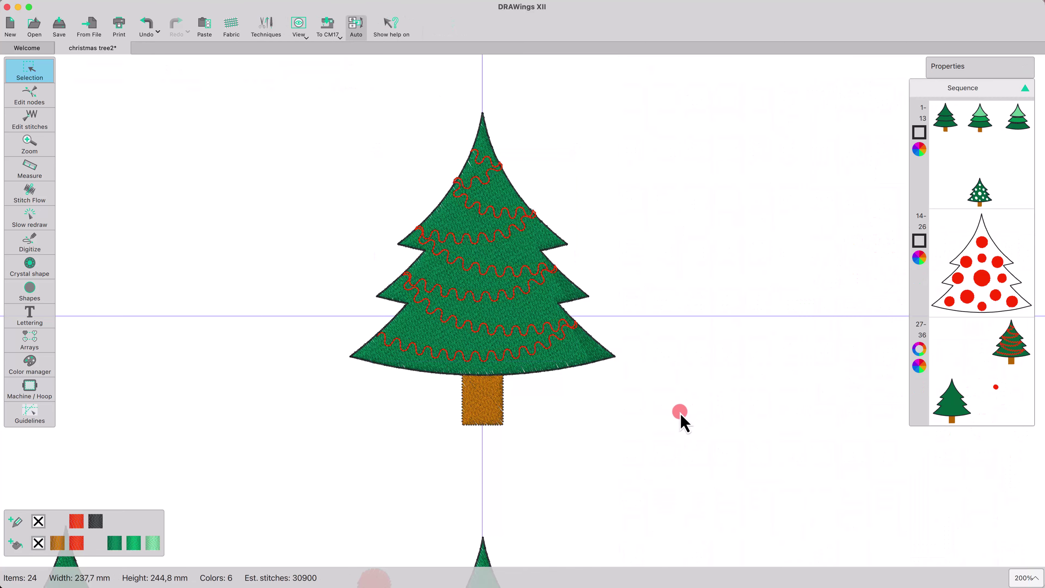
Search the stitch patterns for "B" and apply the Bean stitch to the garland line.
click(552, 355)
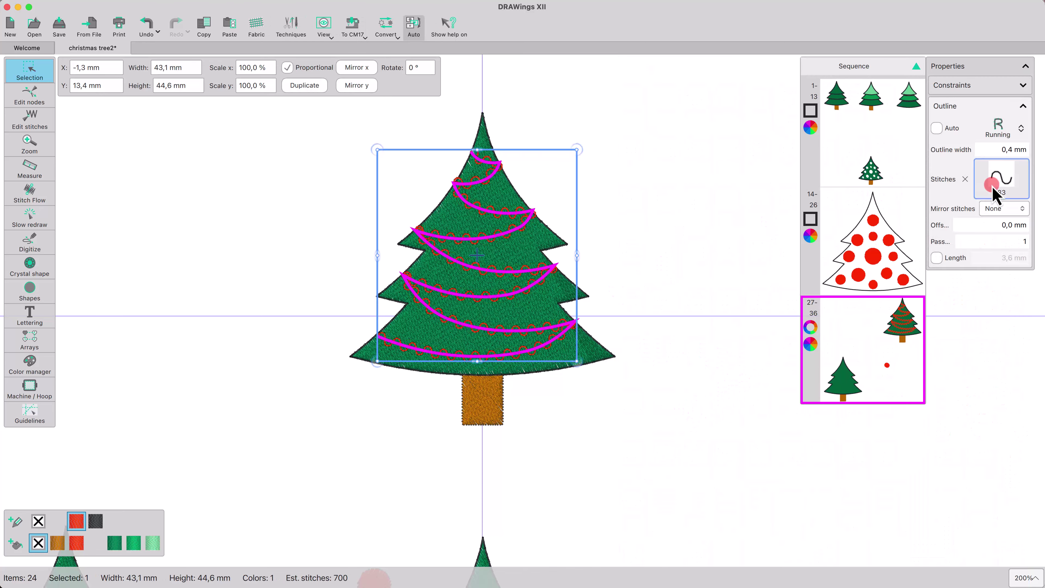
click(958, 174)
click(698, 67)
text(B)
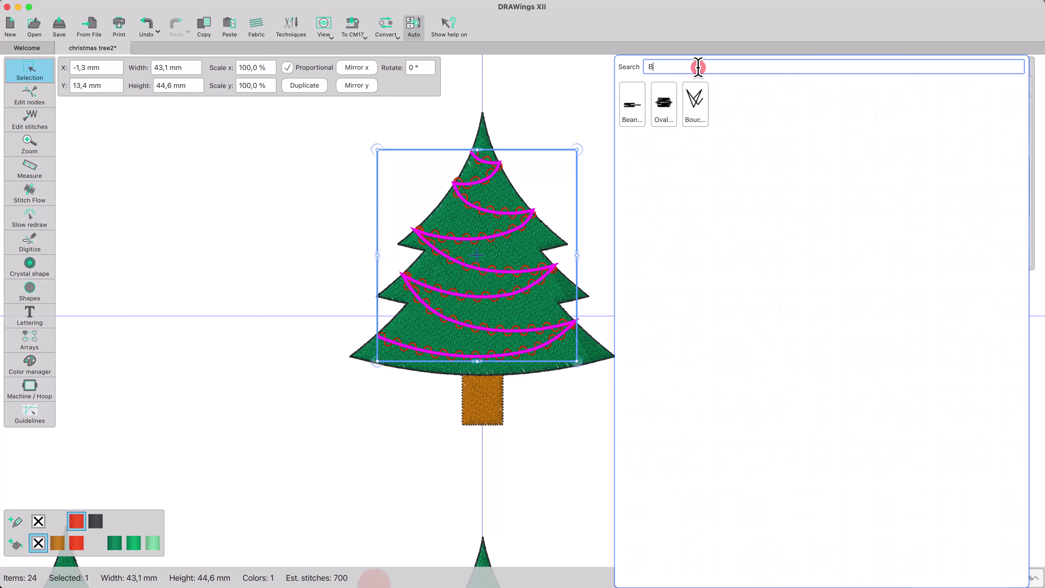
click(633, 105)
click(654, 164)
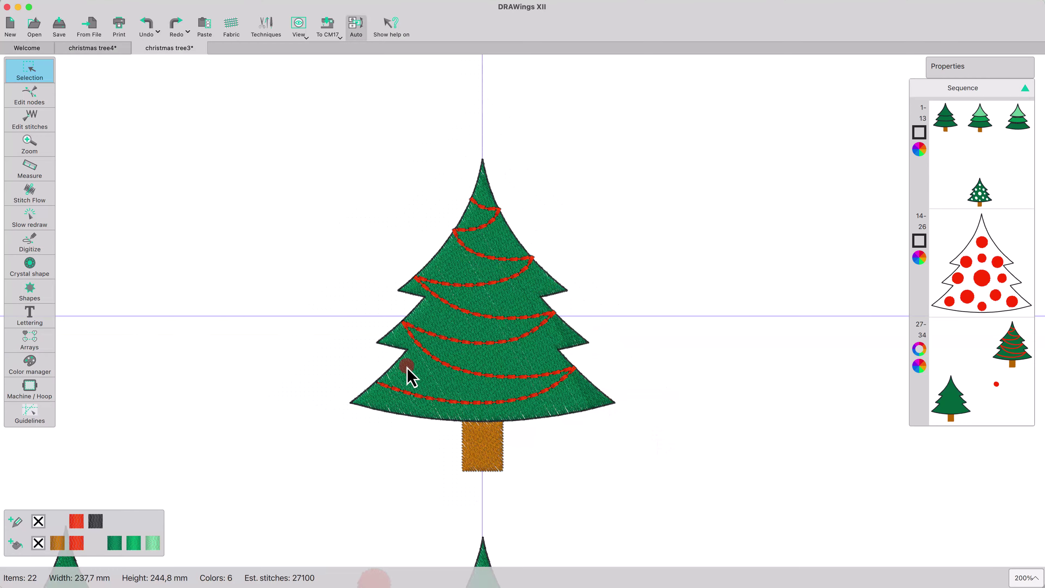
Draw a five-ray star about 11.7 mm wide and 11.2 mm high just above the tree's tip.
click(37, 299)
click(93, 284)
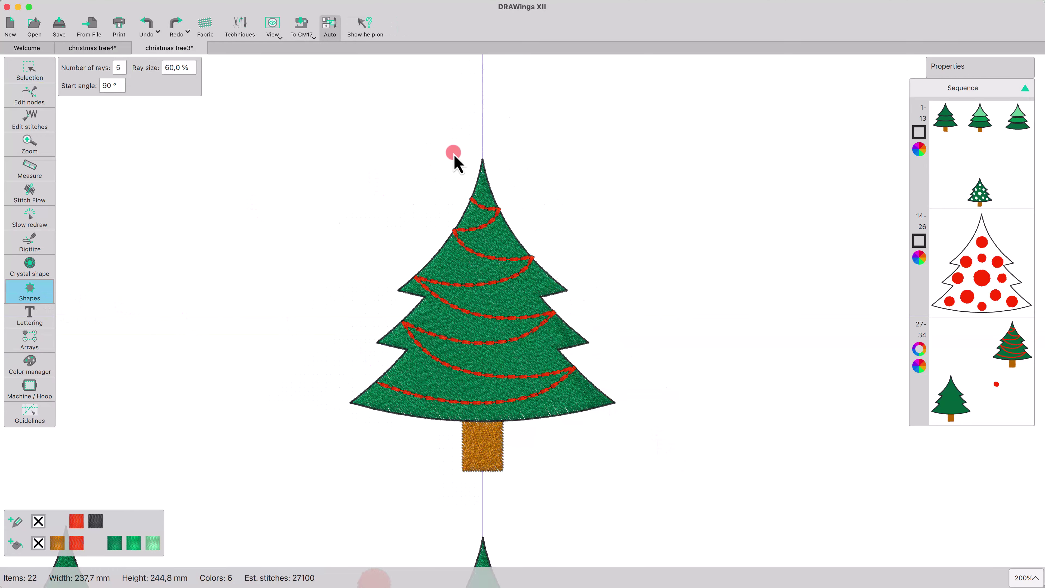
mouse_move(455, 159)
mouse_down()
mouse_move(460, 100)
mouse_move(515, 155)
mouse_up()
Fill the star with a bright yellow colour from the COATS SYLKO palette.
click(15, 543)
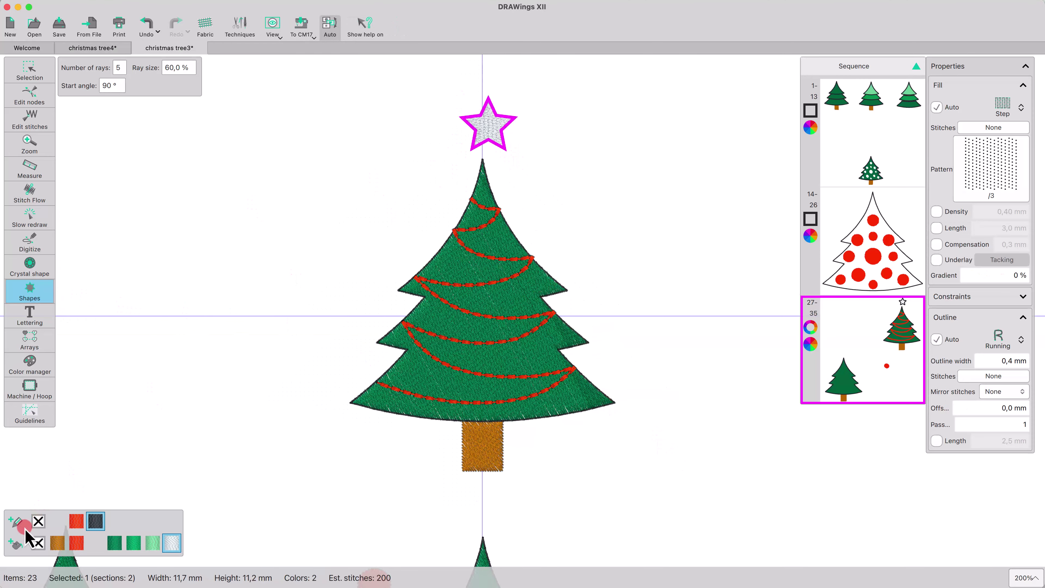
click(51, 411)
click(148, 423)
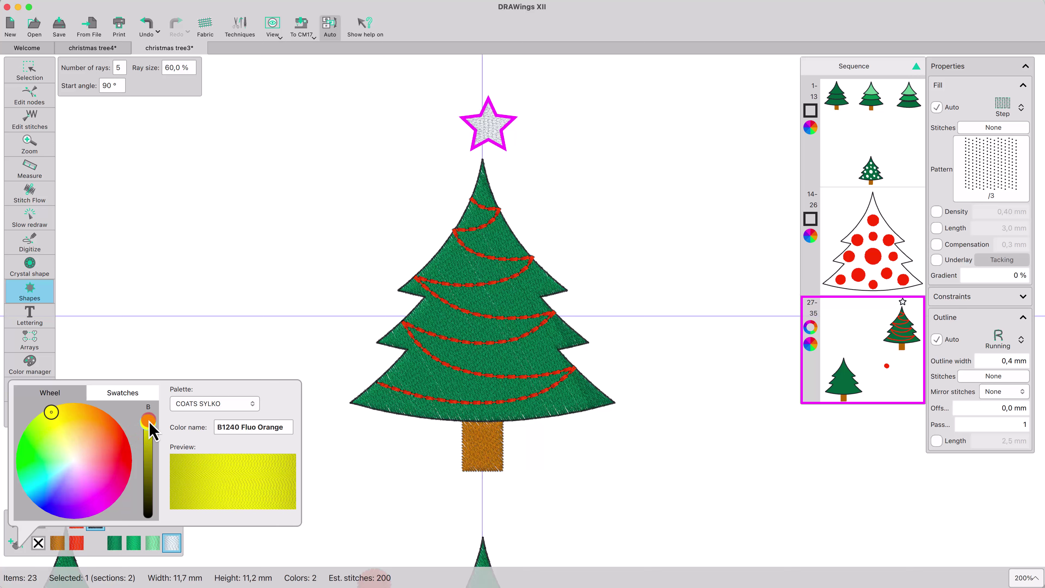
click(142, 354)
Remove the star's outline and move the star down to centre it on the tree's tip.
click(39, 520)
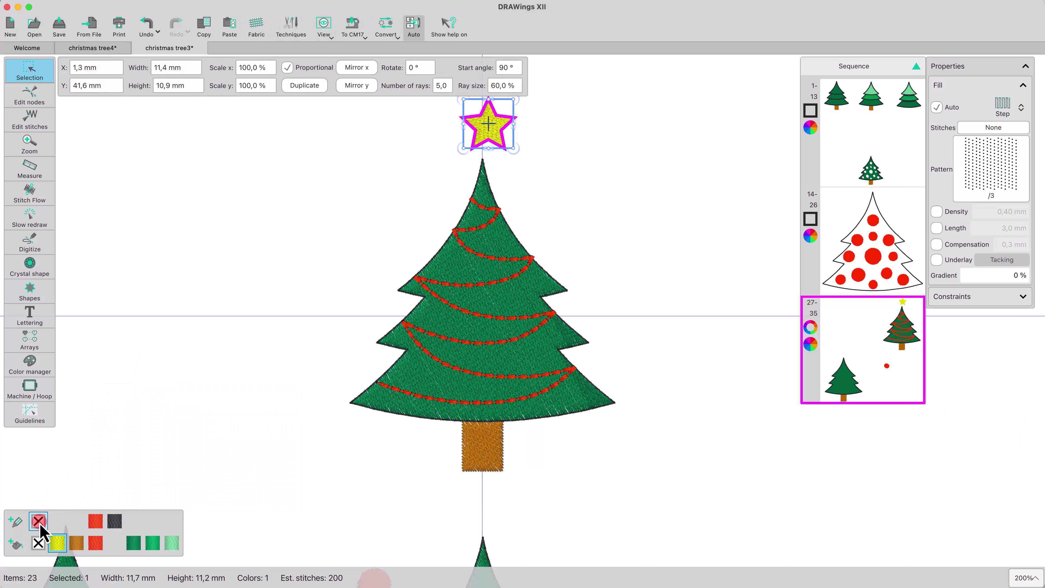
drag(485, 127, 480, 140)
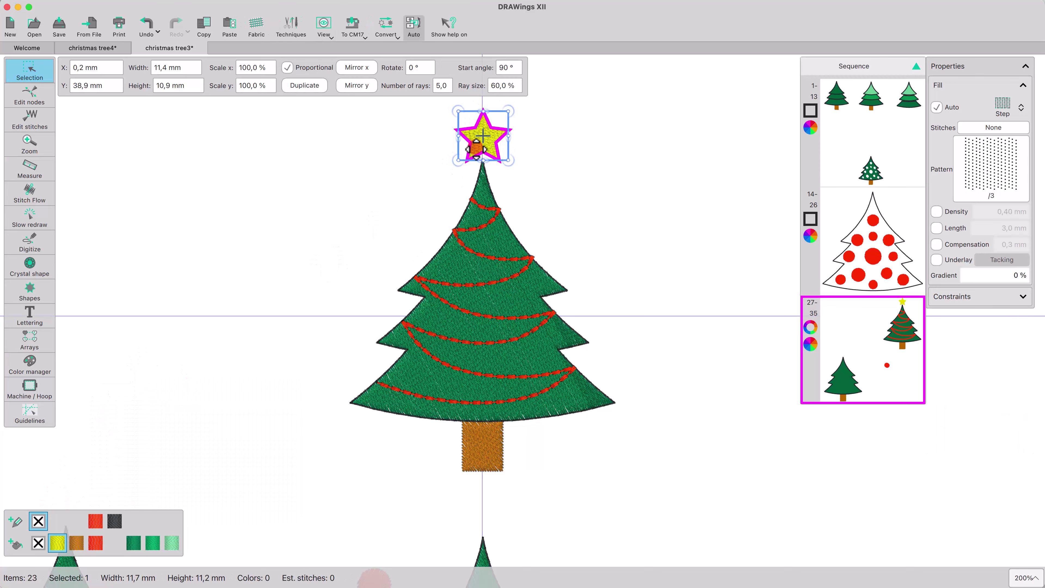
Recolour the outline of the garlanded green tree yellow and open its outline width for editing.
click(495, 247)
click(57, 520)
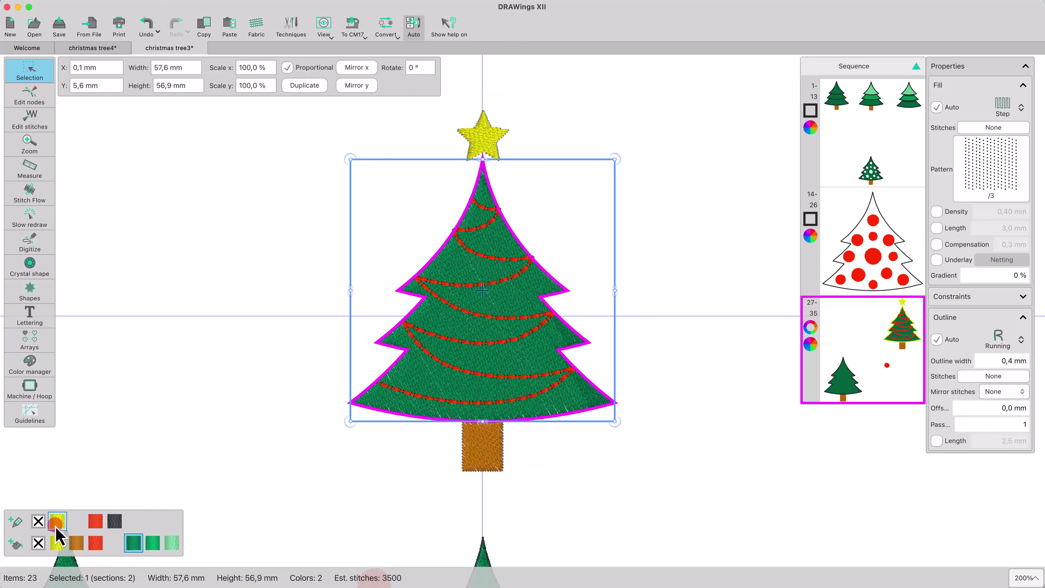
click(999, 361)
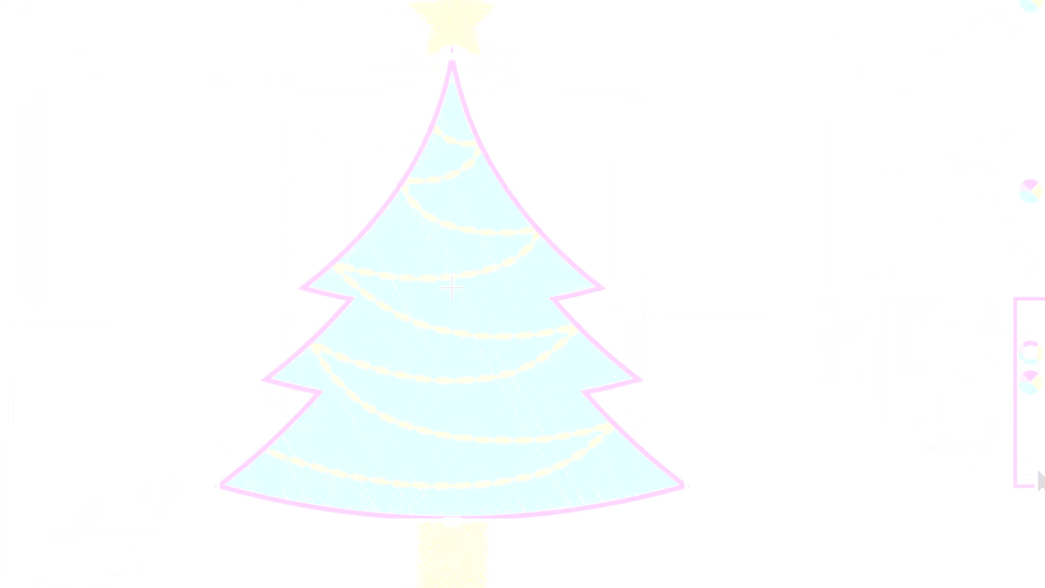